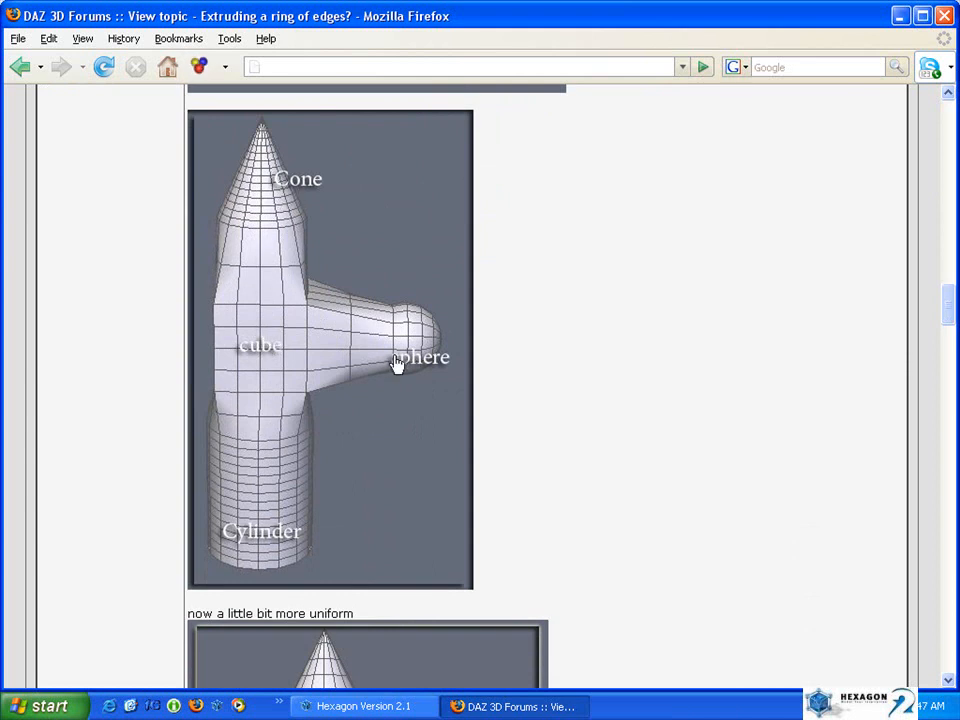
- Switch from the forum's reference images to Hexagon and place a cube about 6.28 units in size above the grid
{"action": "left_click_drag", "start_coordinate": [950, 313], "coordinate": [950, 341]}
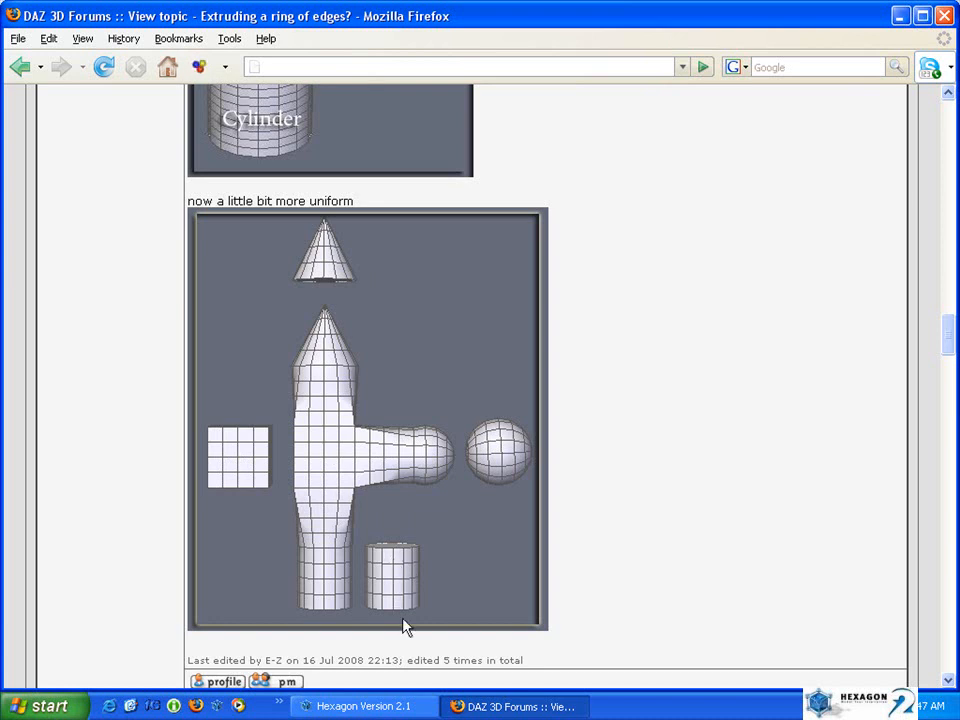
{"action": "left_click", "coordinate": [363, 707]}
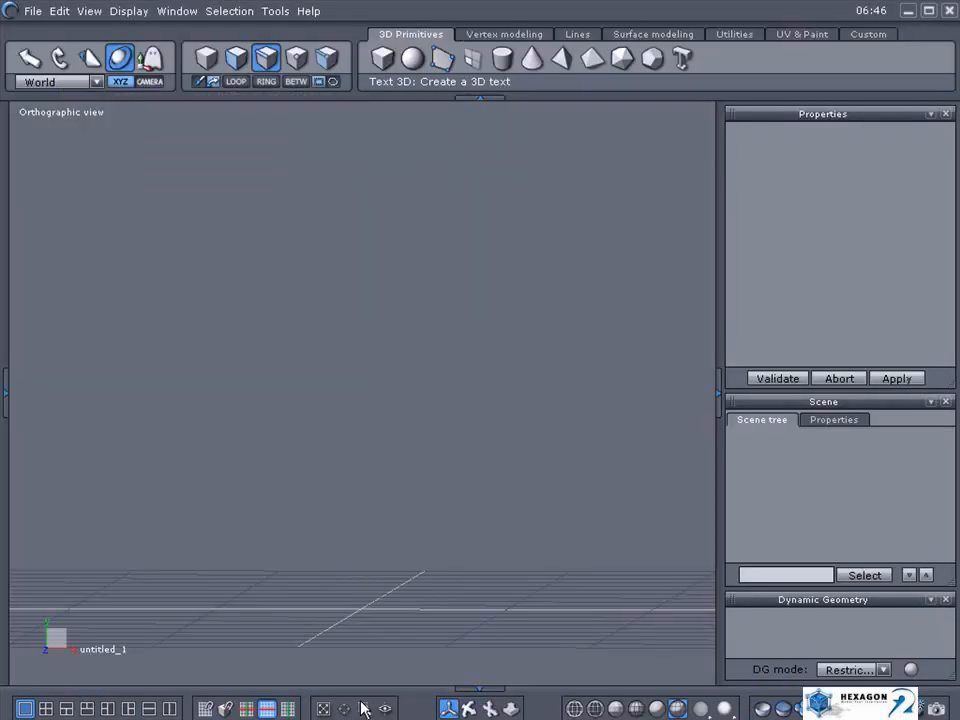
{"action": "left_click", "coordinate": [385, 66]}
{"action": "left_click", "coordinate": [314, 437]}
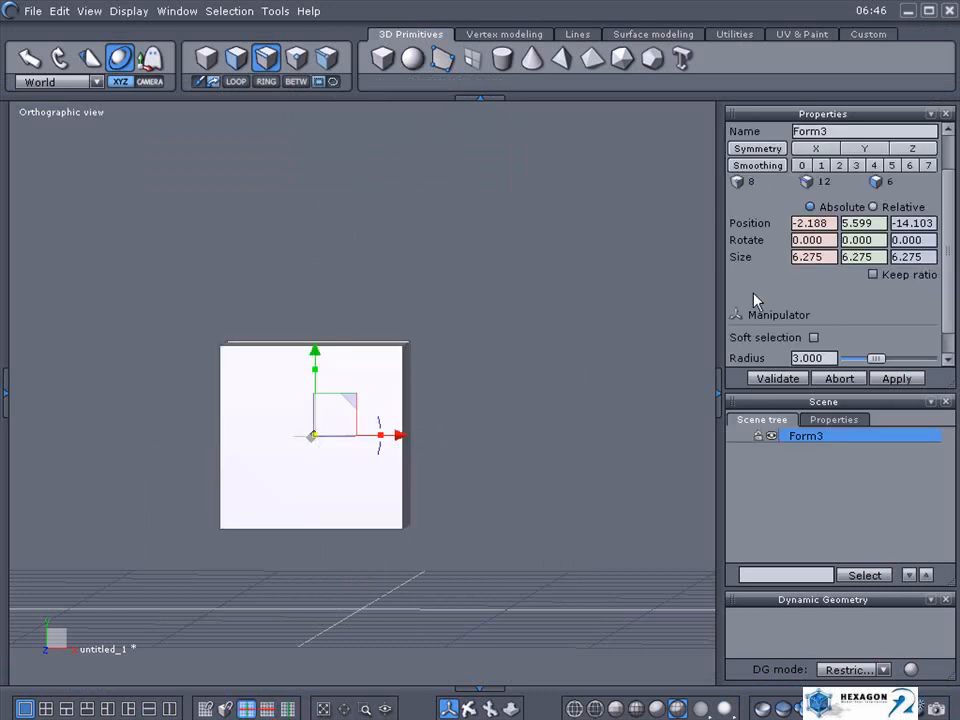
- Set the cube's tessellation to 3
{"action": "left_click_drag", "start_coordinate": [949, 253], "coordinate": [949, 285]}
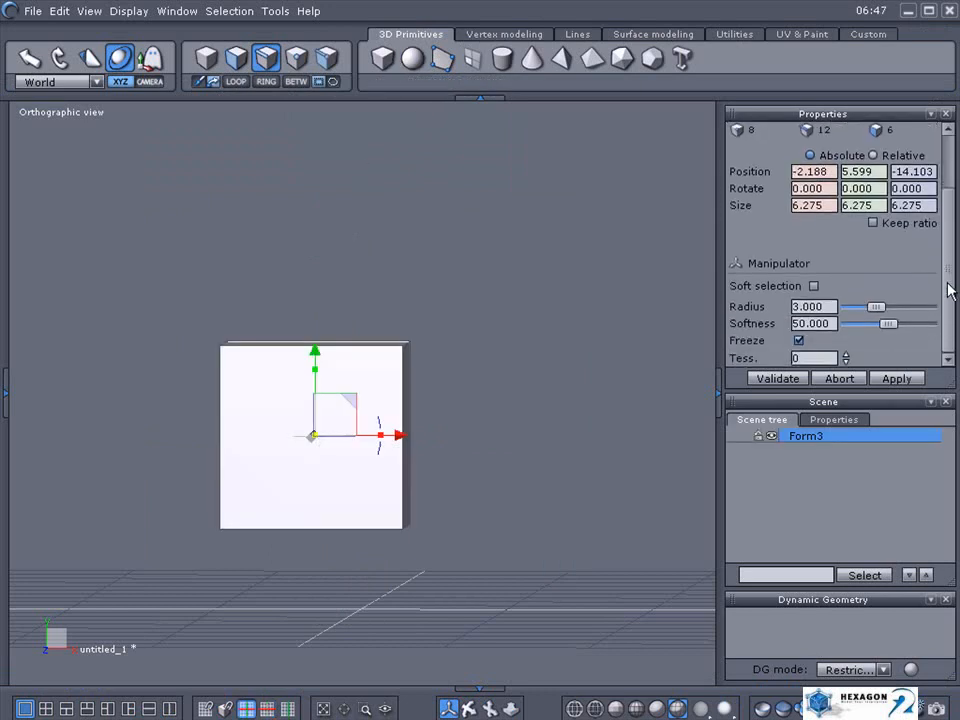
{"action": "left_click", "coordinate": [845, 355]}
{"action": "left_click", "coordinate": [846, 356]}
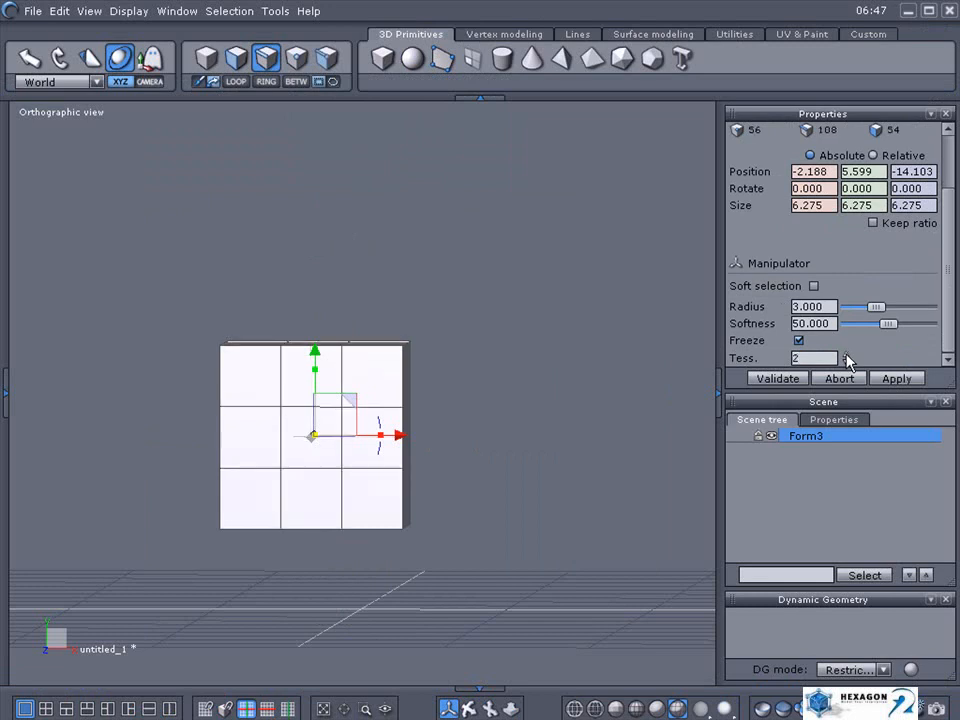
{"action": "left_click", "coordinate": [846, 355]}
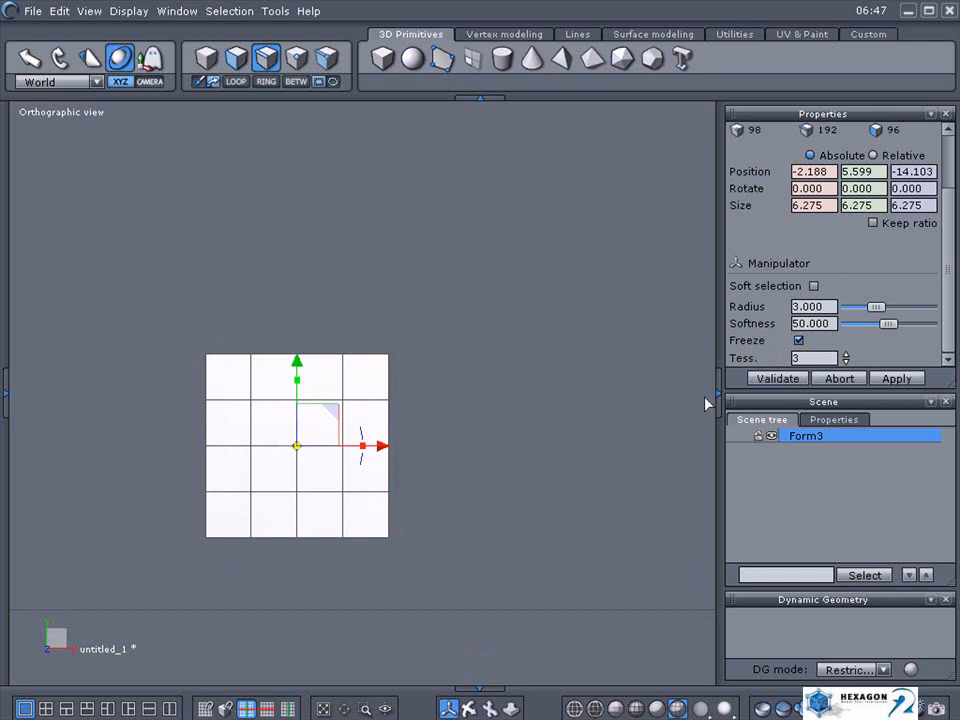
- Select the complete loop of edges around the perimeter of the cube's top face
{"action": "left_click_drag", "start_coordinate": [472, 710], "coordinate": [472, 710]}
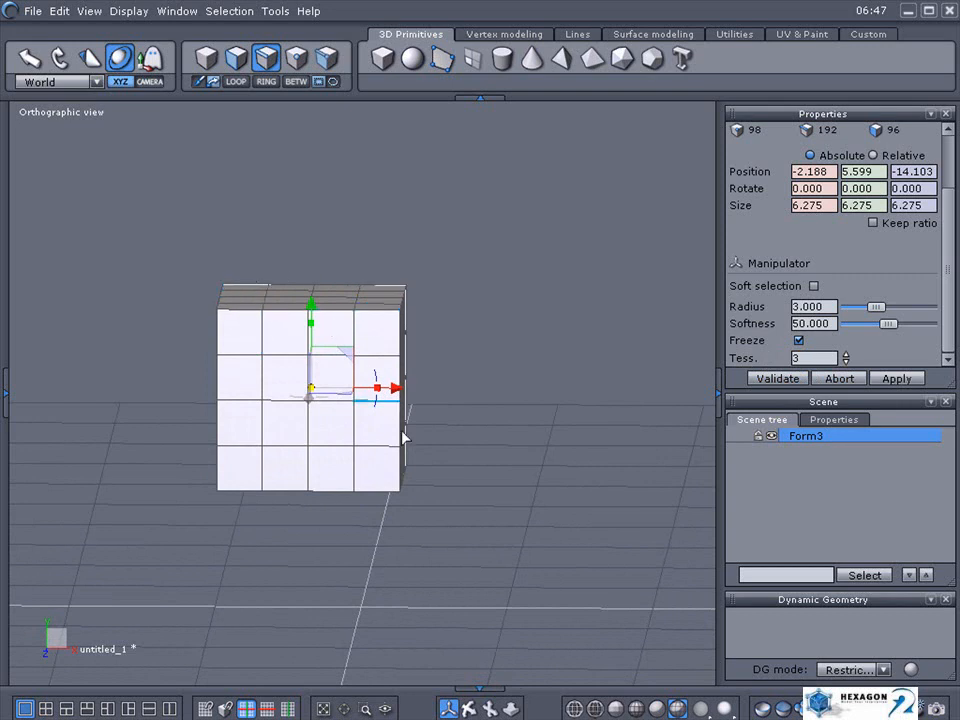
{"action": "mouse_move", "coordinate": [472, 708]}
{"action": "left_mouse_down"}
{"action": "mouse_move", "coordinate": [513, 707]}
{"action": "mouse_move", "coordinate": [488, 705]}
{"action": "mouse_move", "coordinate": [493, 714]}
{"action": "mouse_move", "coordinate": [490, 706]}
{"action": "left_mouse_up"}
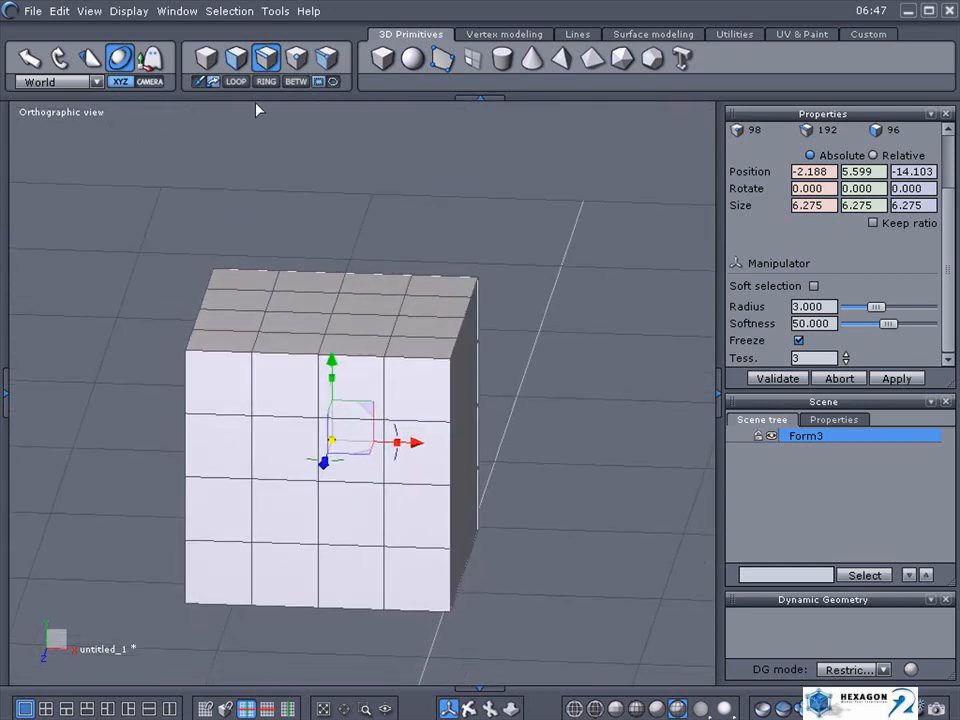
{"action": "left_click", "coordinate": [193, 347]}
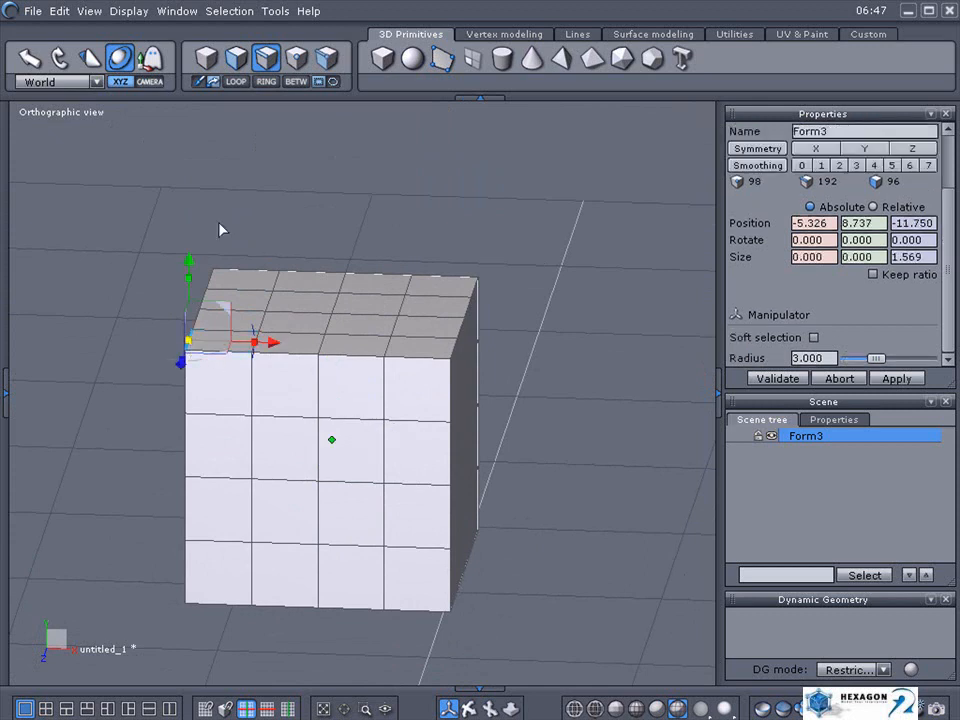
{"action": "left_click", "coordinate": [236, 82]}
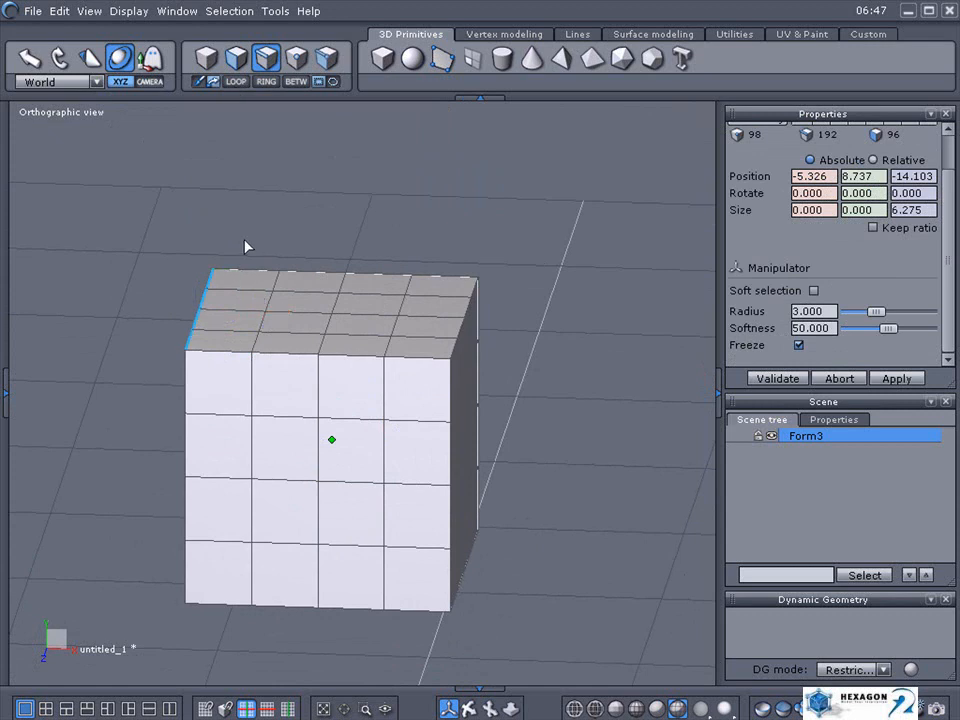
{"action": "left_click", "coordinate": [243, 271]}
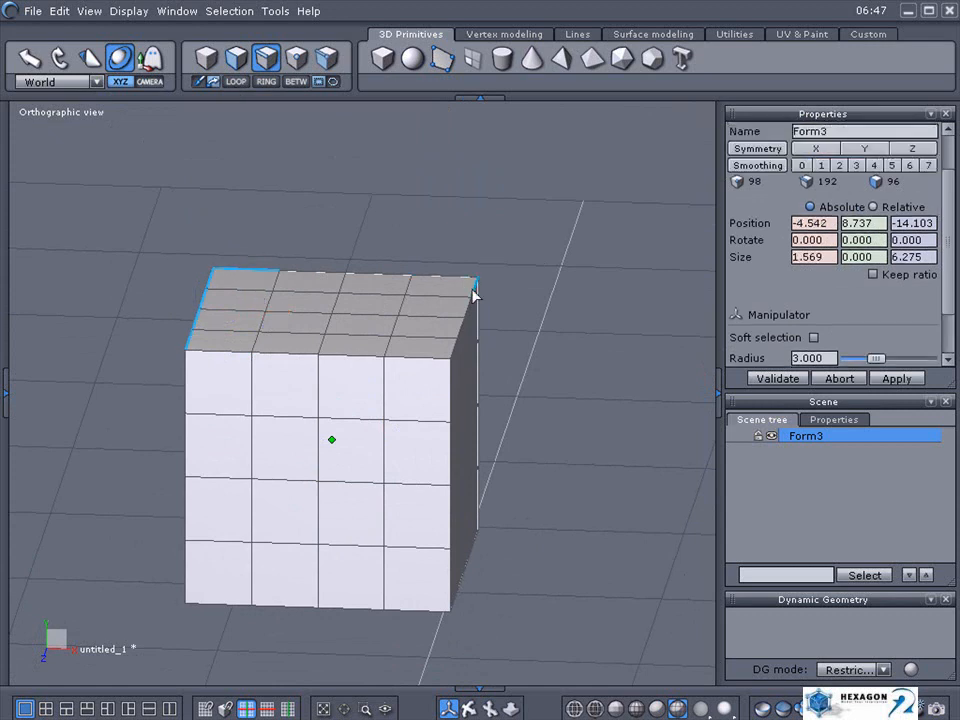
{"action": "left_click", "coordinate": [473, 291]}
{"action": "left_click", "coordinate": [237, 84]}
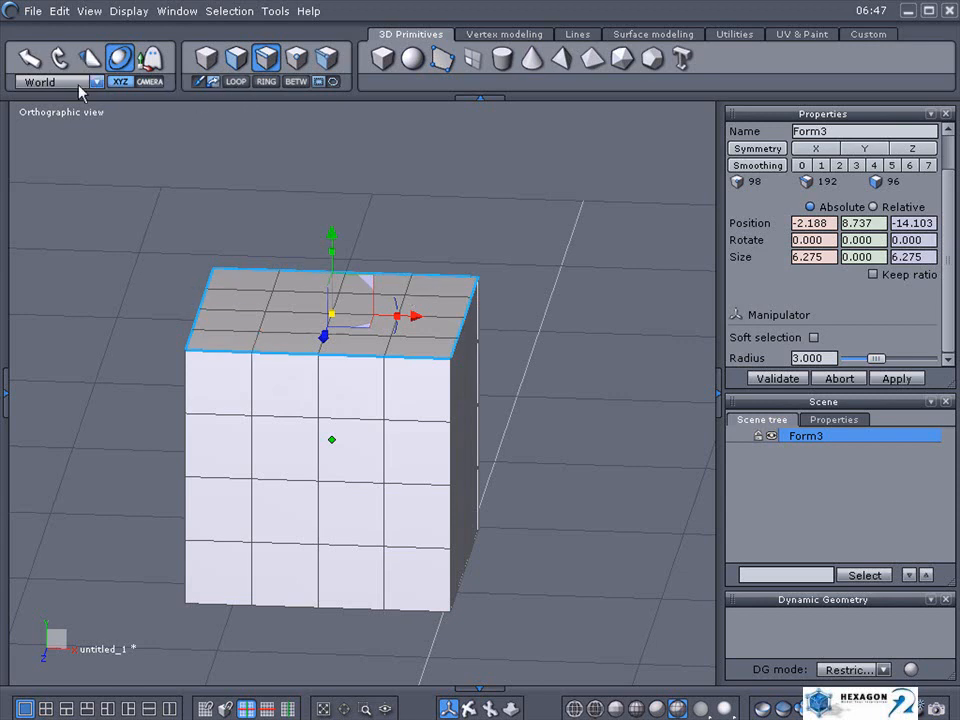
- Paste a copy of the selected edge loop, raise it about 2 units above the cube and hide the pasted curve
{"action": "left_click", "coordinate": [59, 15]}
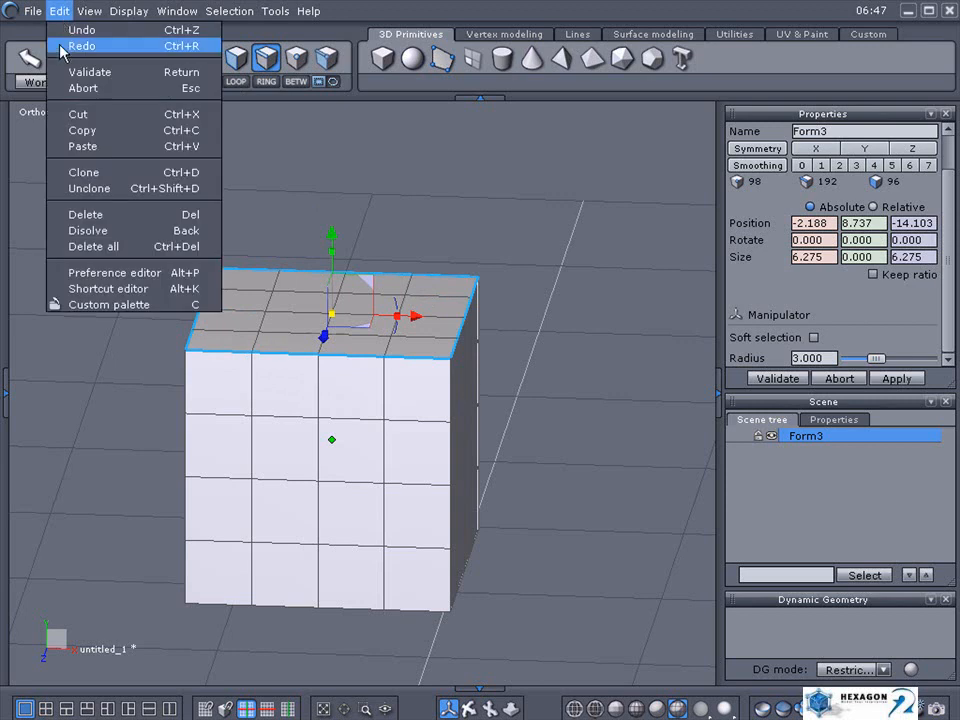
{"action": "left_click", "coordinate": [60, 131]}
{"action": "left_click", "coordinate": [59, 14]}
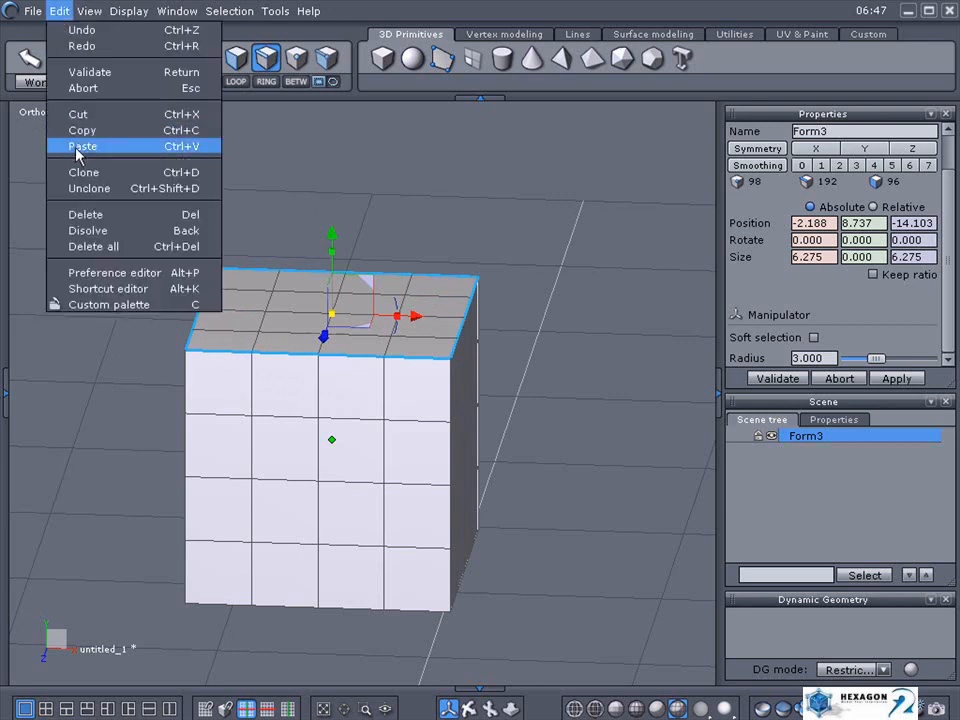
{"action": "left_click", "coordinate": [77, 147]}
{"action": "left_click_drag", "start_coordinate": [332, 231], "coordinate": [331, 157]}
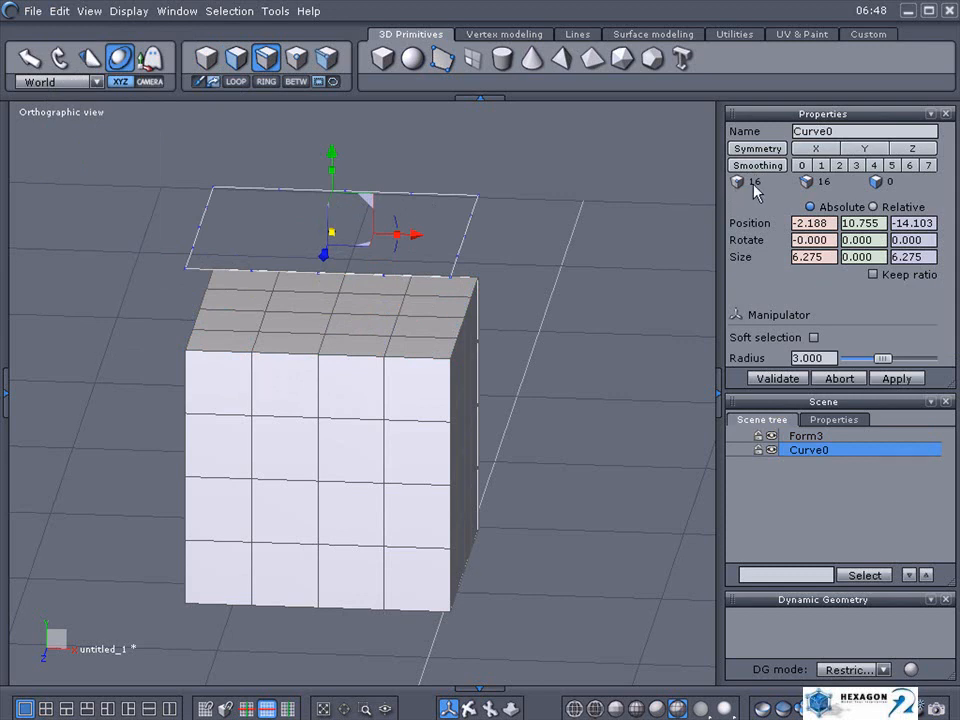
{"action": "left_click", "coordinate": [770, 451]}
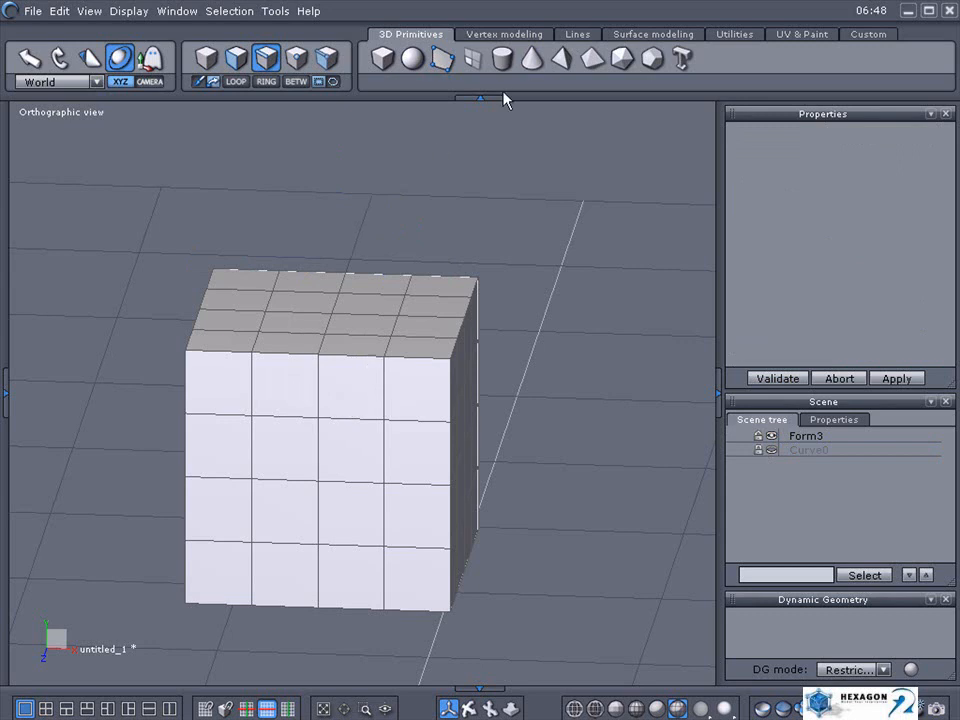
{"action": "left_click", "coordinate": [576, 35]}
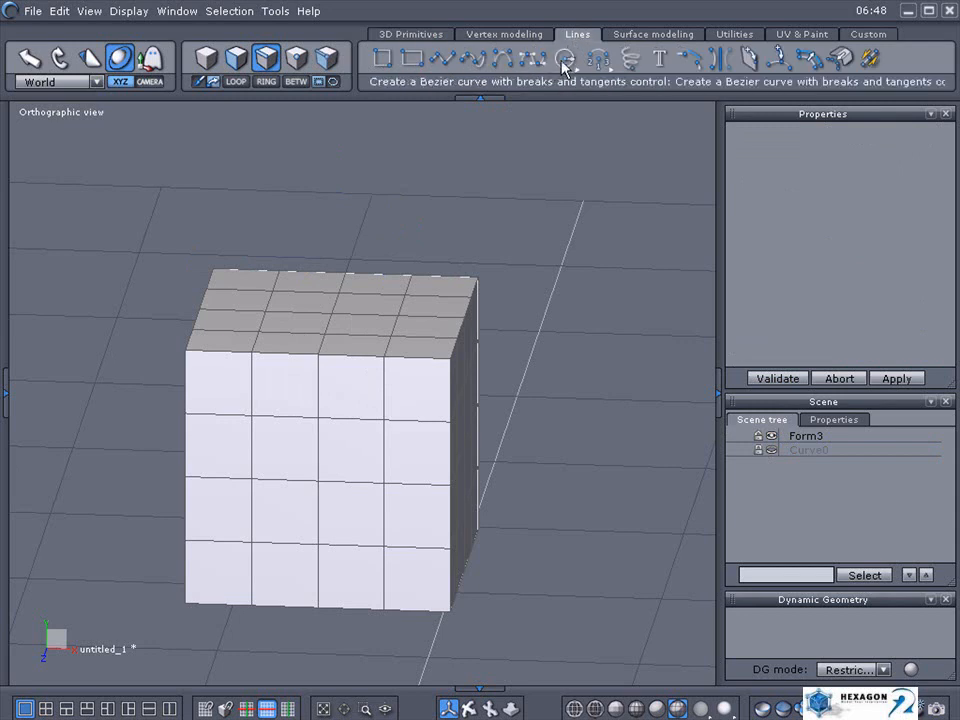
{"action": "left_click_drag", "start_coordinate": [563, 62], "coordinate": [567, 90]}
{"action": "left_click", "coordinate": [598, 368]}
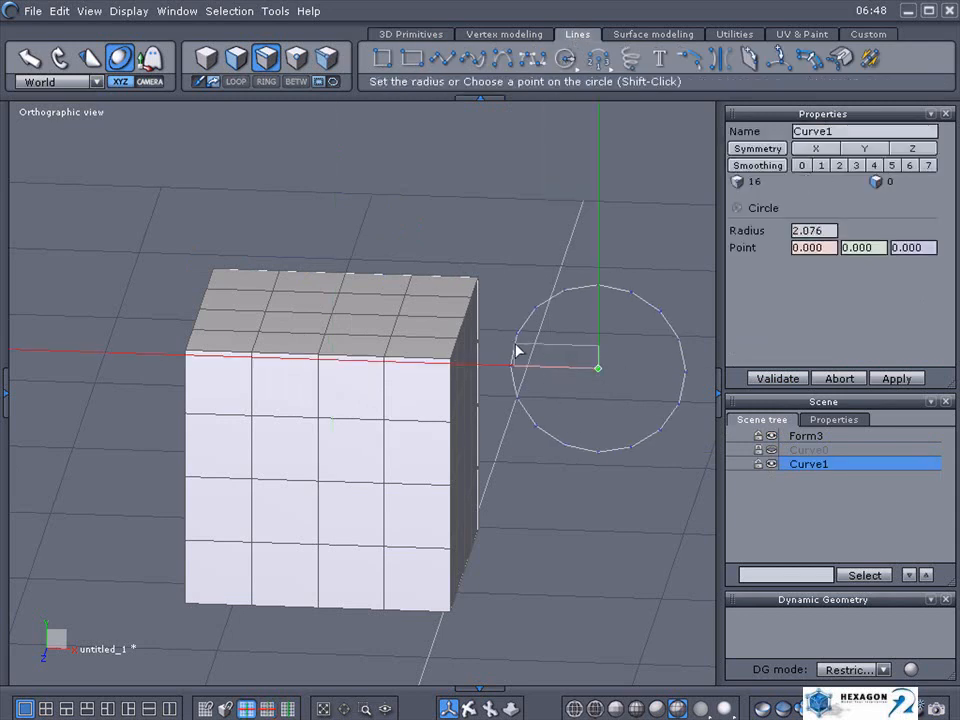
{"action": "left_click", "coordinate": [502, 347]}
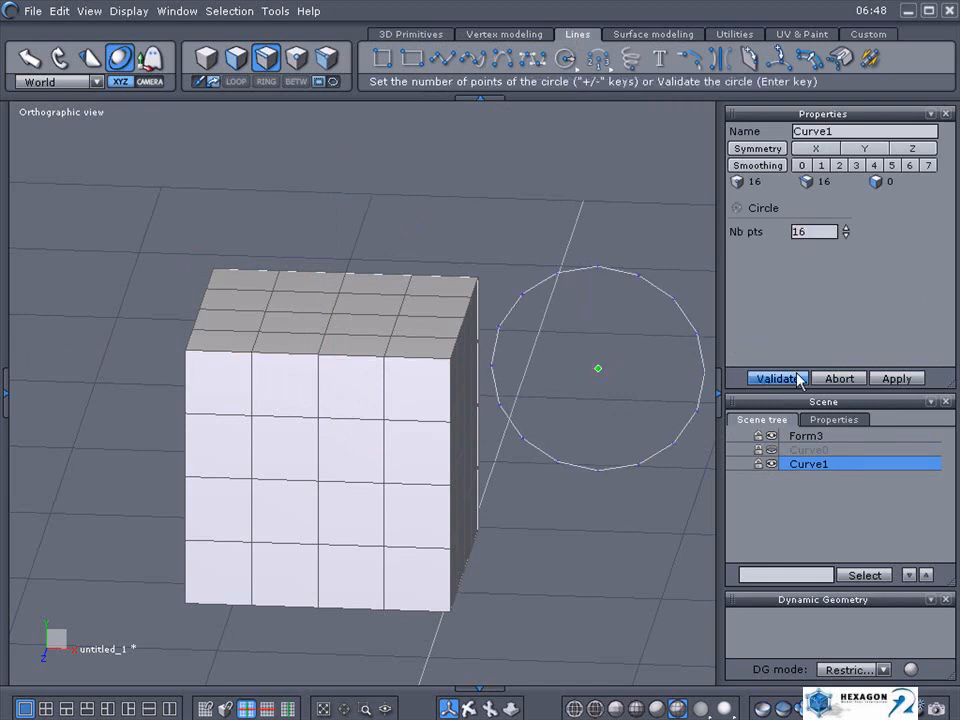
{"action": "left_click", "coordinate": [831, 379]}
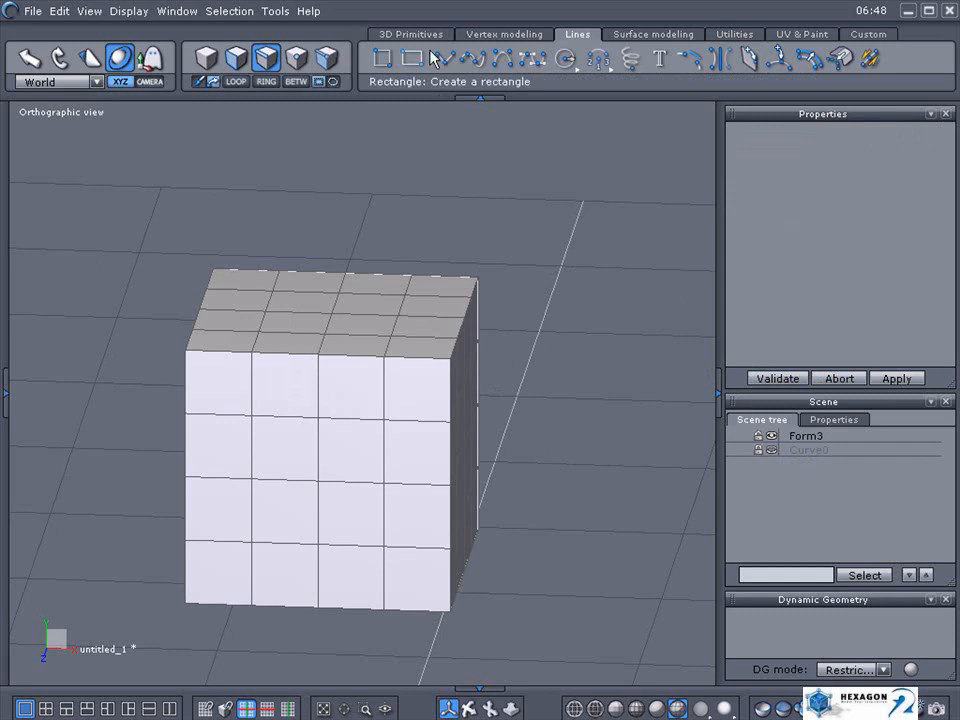
- In the front view, create a cylinder beside the cube, about 5.94 units across and 6.26 high, starting at the cube's base level
{"action": "key", "text": "2"}
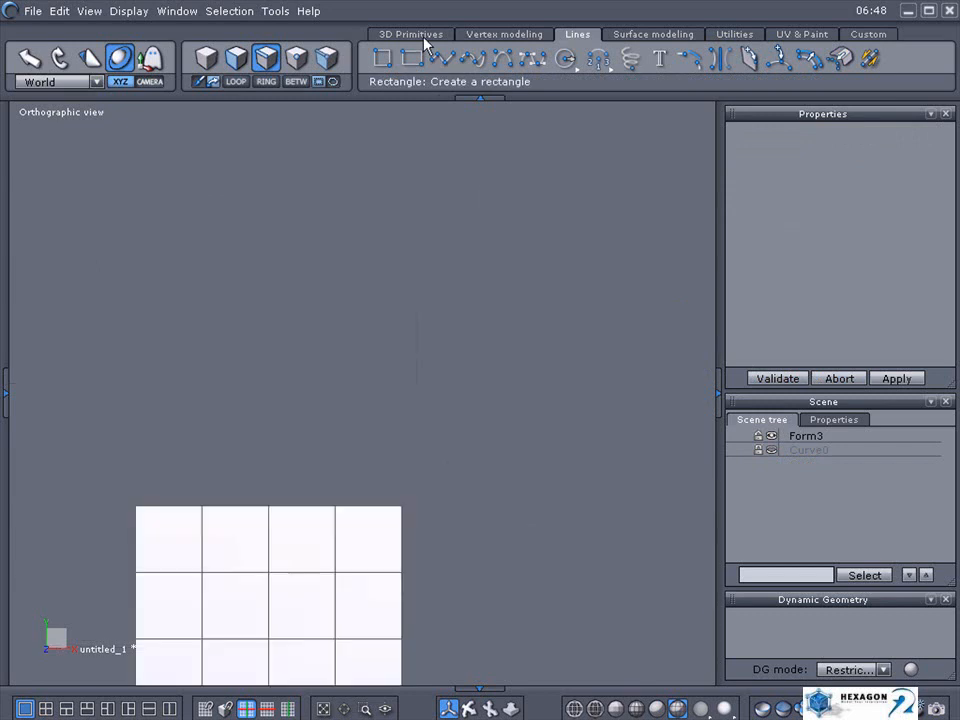
{"action": "left_click", "coordinate": [323, 708]}
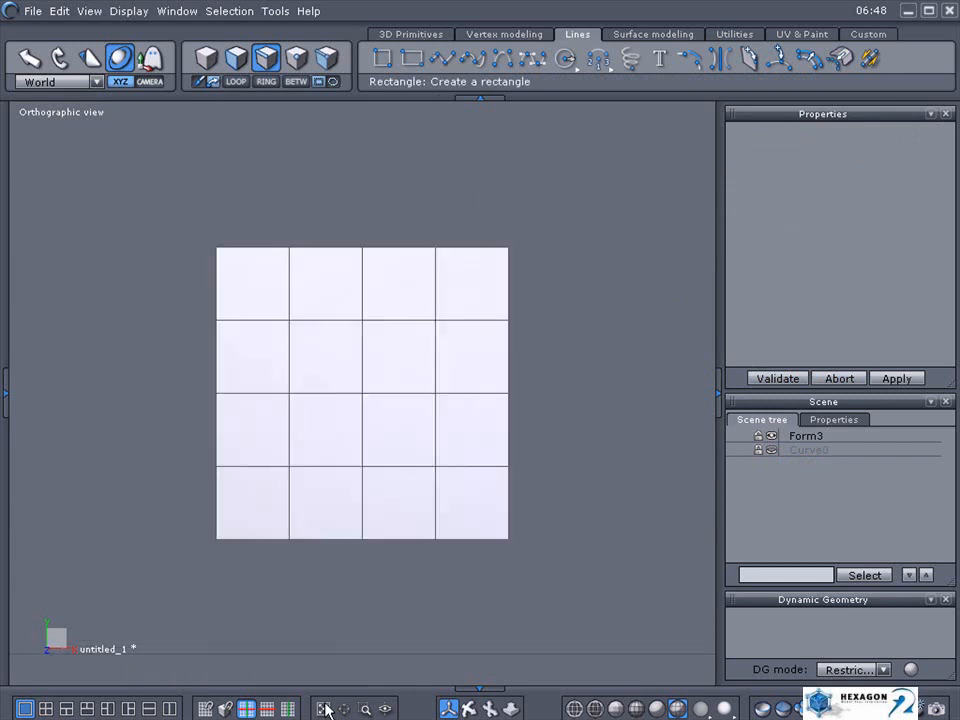
{"action": "left_click_drag", "start_coordinate": [515, 708], "coordinate": [367, 719]}
{"action": "left_click", "coordinate": [422, 36]}
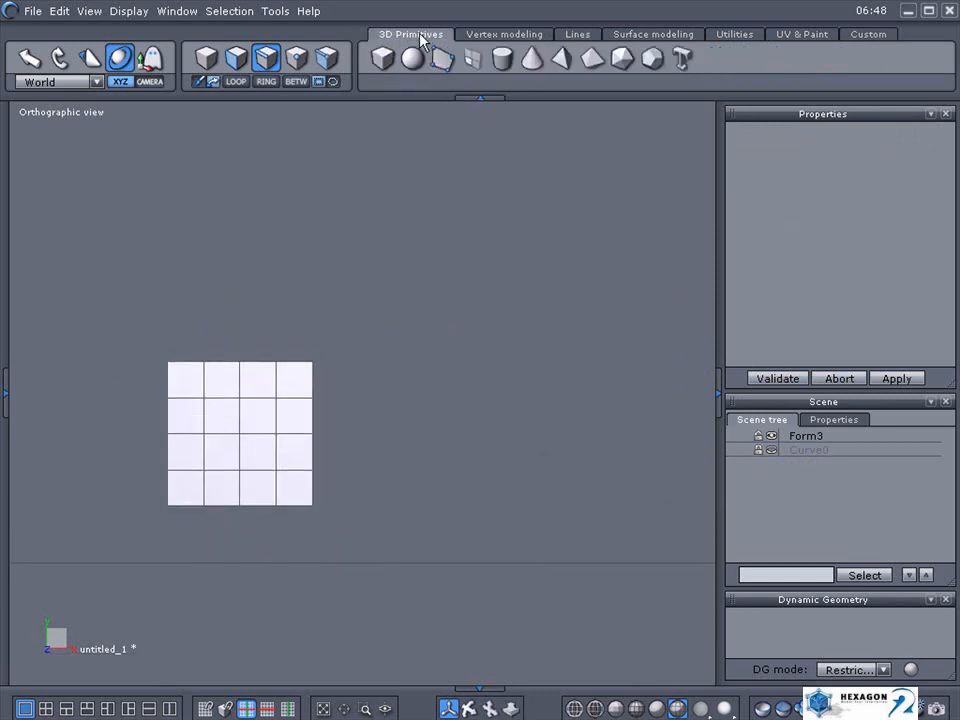
{"action": "left_click", "coordinate": [502, 59]}
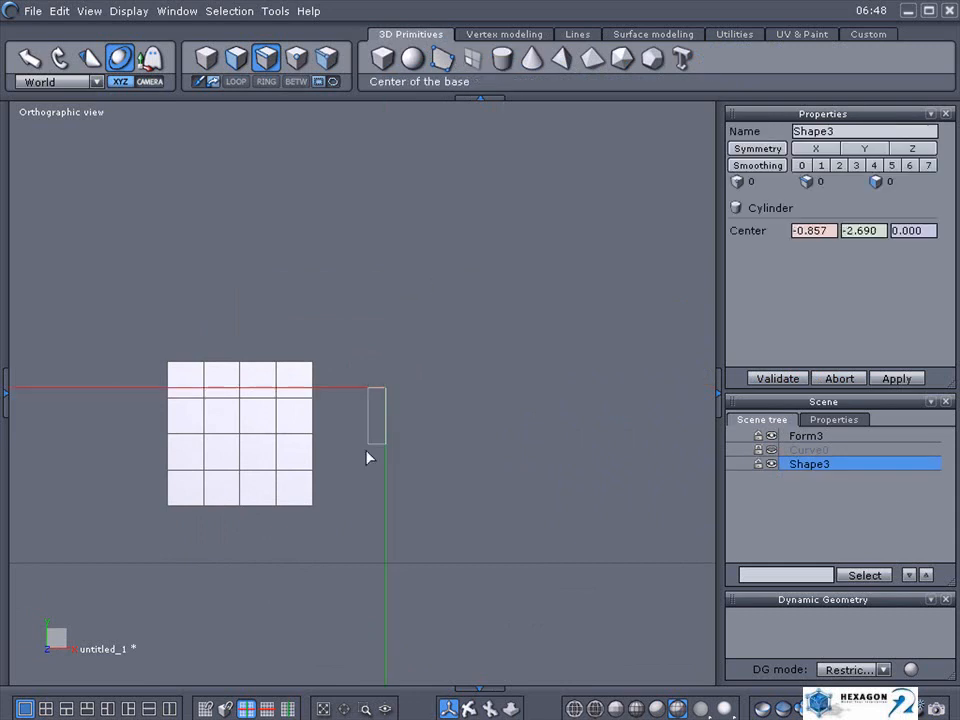
{"action": "left_click", "coordinate": [358, 512]}
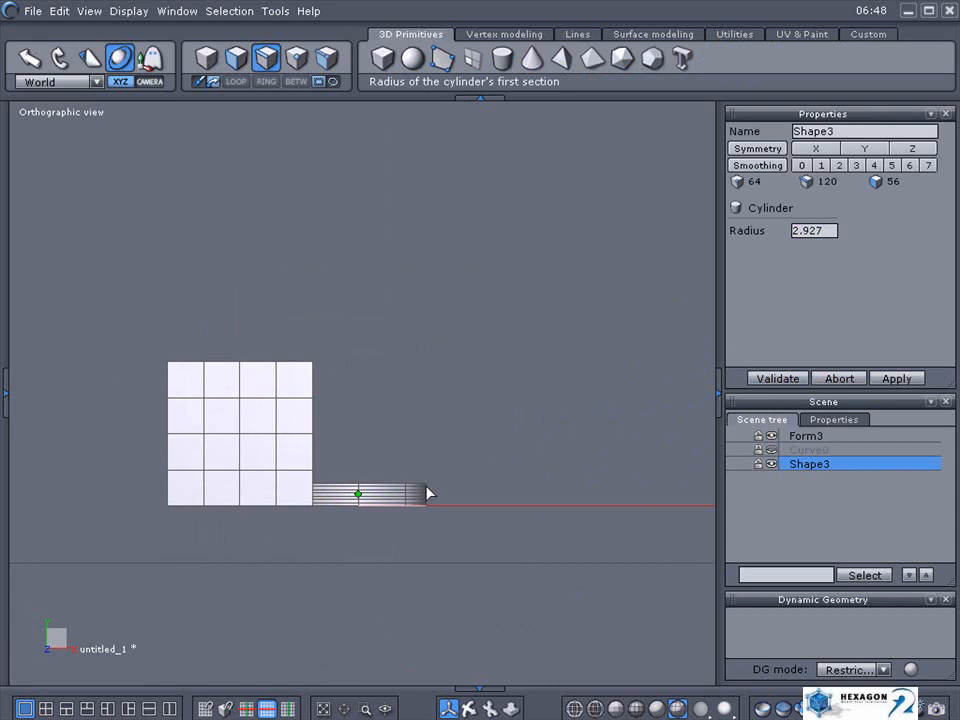
{"action": "left_click", "coordinate": [428, 493]}
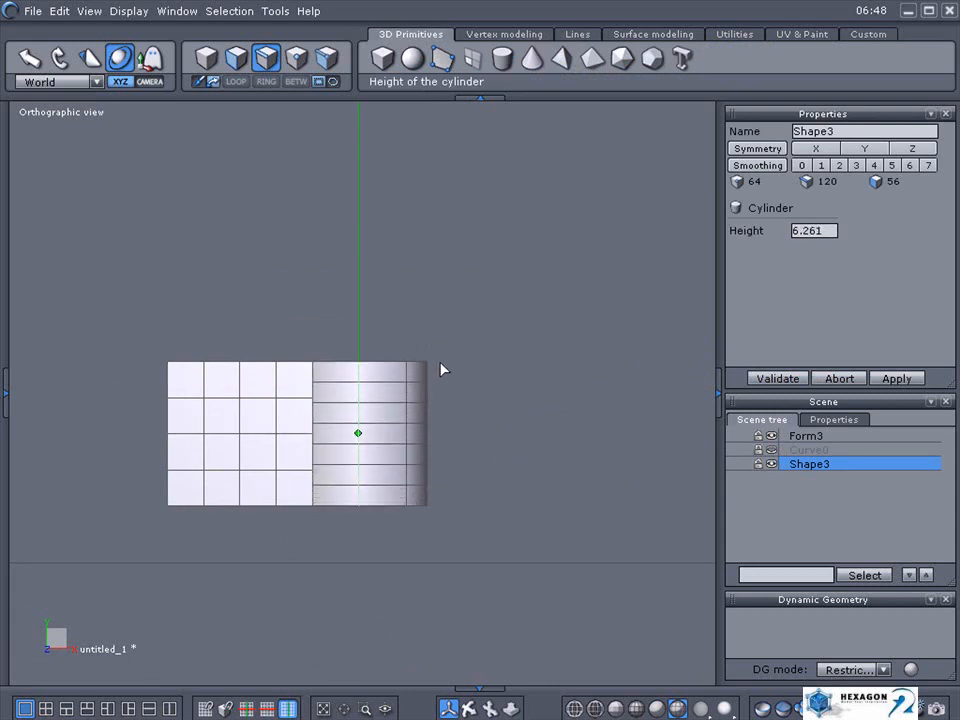
{"action": "left_click", "coordinate": [441, 369]}
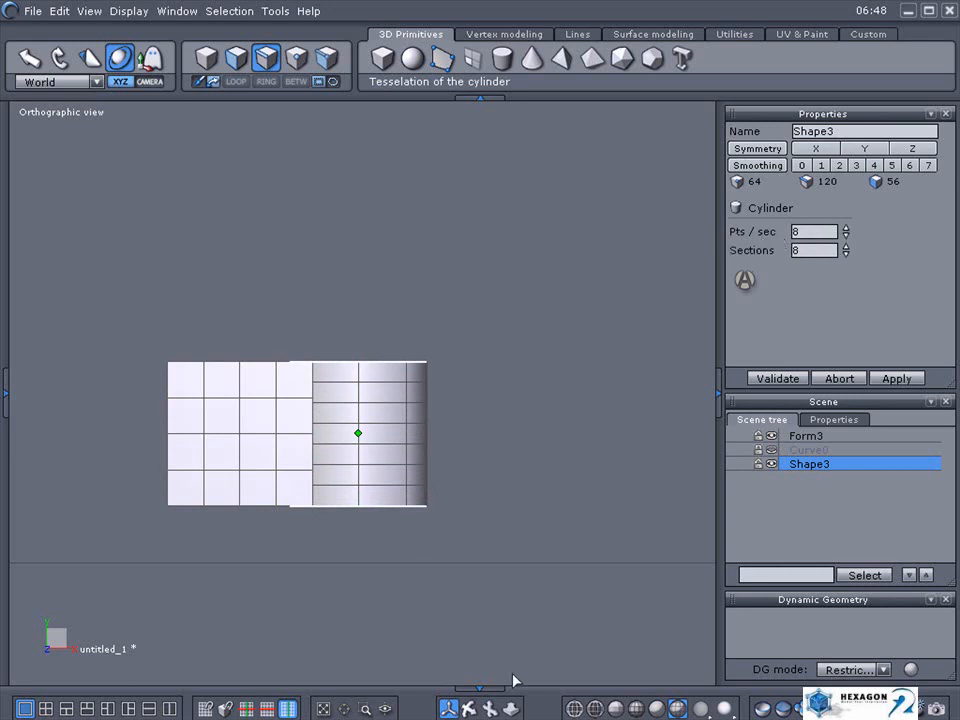
- Set the cylinder's points per section to 16
{"action": "middle_click_drag", "start_coordinate": [473, 705], "coordinate": [470, 718]}
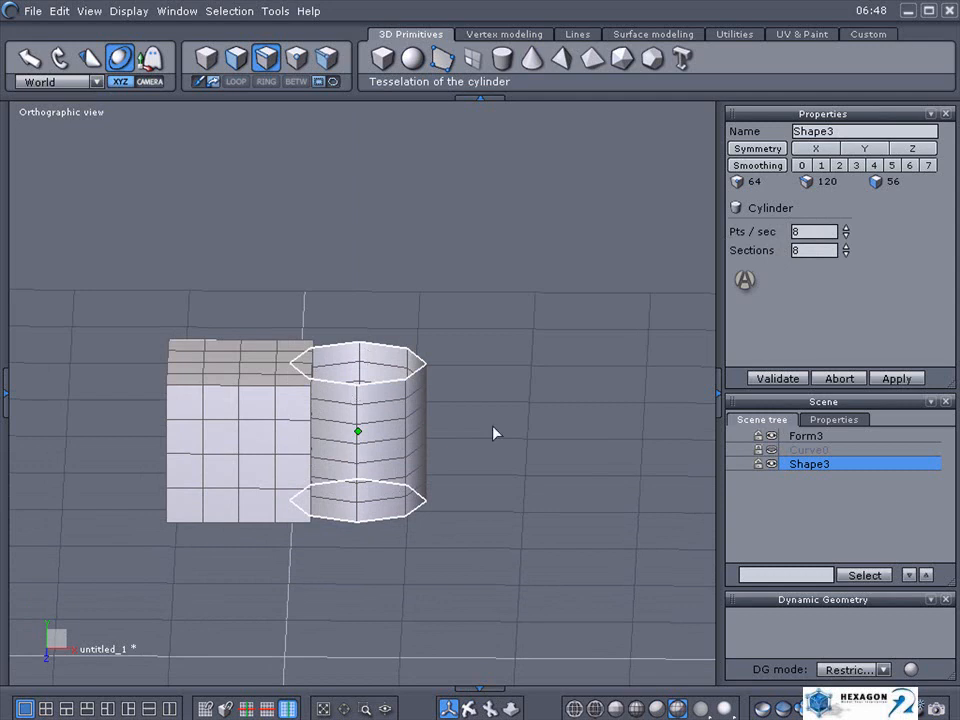
{"action": "left_click", "coordinate": [846, 228]}
{"action": "left_click", "coordinate": [846, 228]}
{"action": "left_click", "coordinate": [846, 228]}
{"action": "left_click", "coordinate": [846, 228]}
{"action": "left_click", "coordinate": [846, 228]}
{"action": "left_click", "coordinate": [846, 228]}
{"action": "left_click", "coordinate": [846, 228]}
{"action": "left_click", "coordinate": [846, 228]}
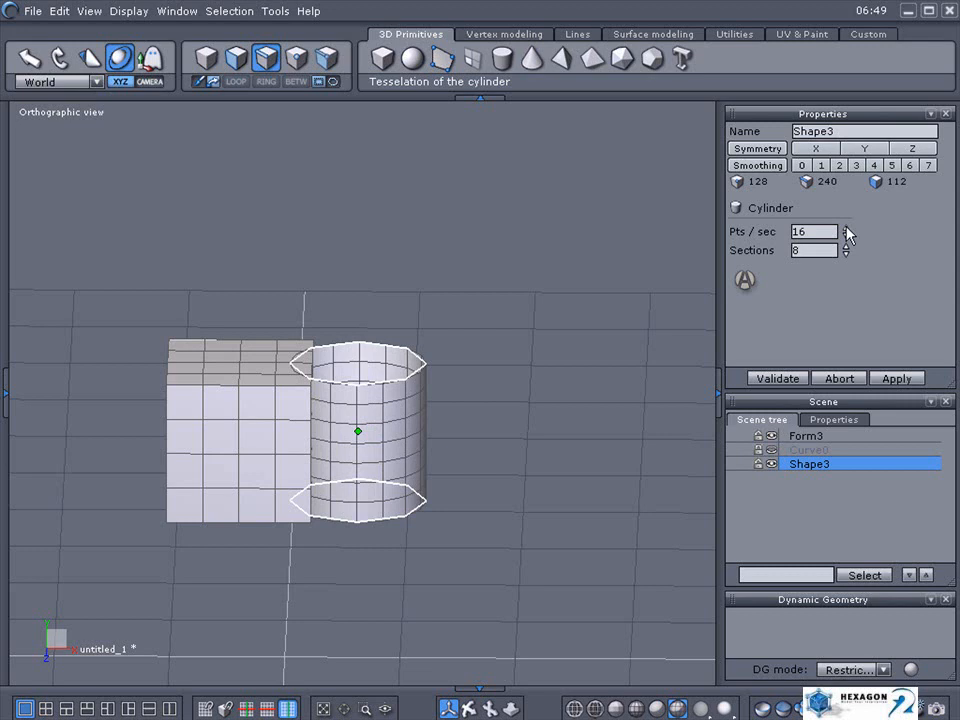
- Set the cylinder's number of sections to 5 so its rows line up with the cube's rows
{"action": "key", "text": "KP_5"}
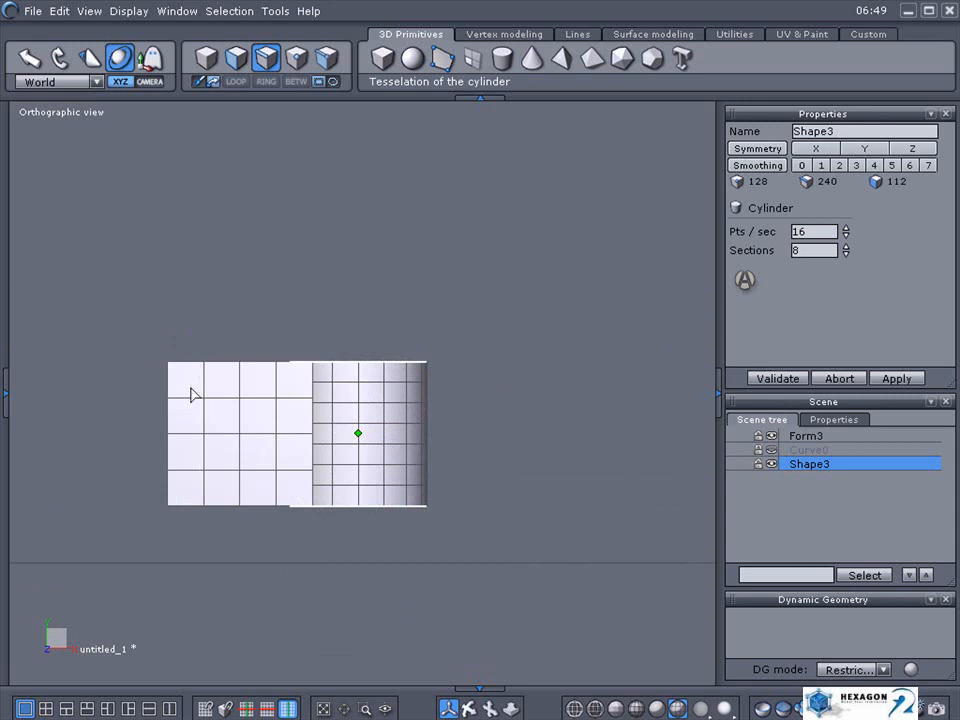
{"action": "left_click", "coordinate": [845, 255]}
{"action": "left_click", "coordinate": [845, 255]}
{"action": "left_click", "coordinate": [845, 255]}
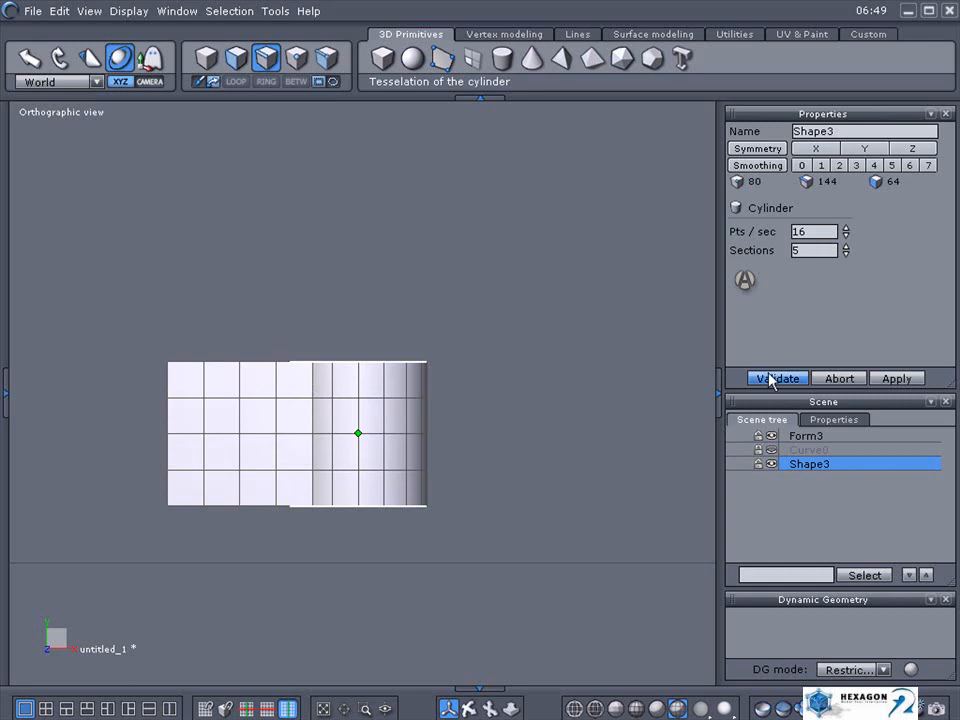
- Close the cylinder's bottom end, leave its top open and validate the shape
{"action": "key", "text": "Down"}
{"action": "key", "text": "Down"}
{"action": "key", "text": "Down"}
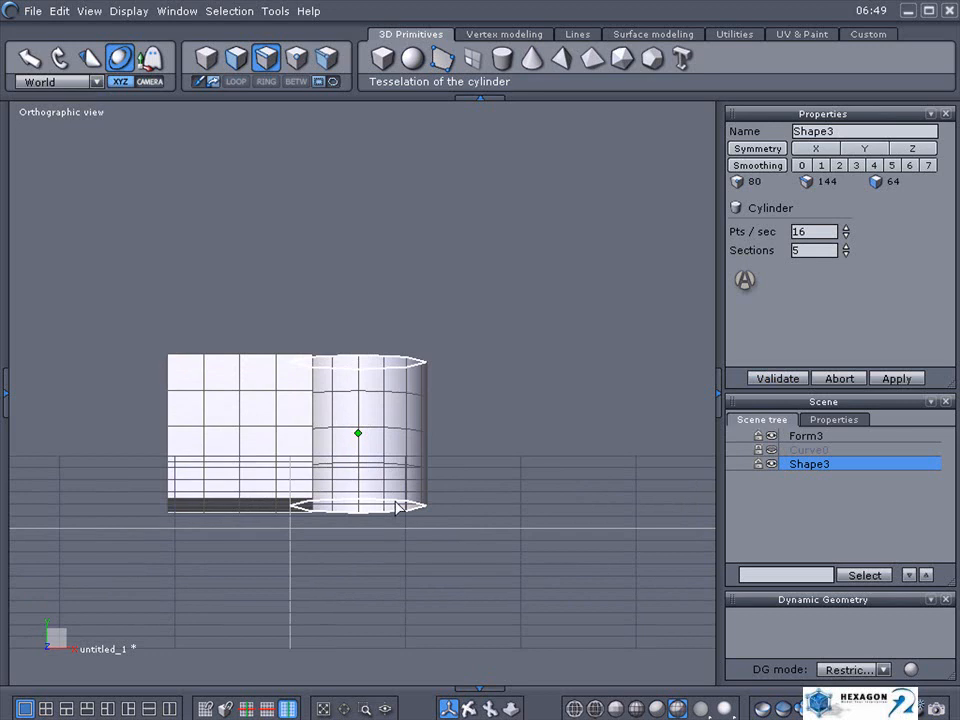
{"action": "left_click", "coordinate": [397, 508]}
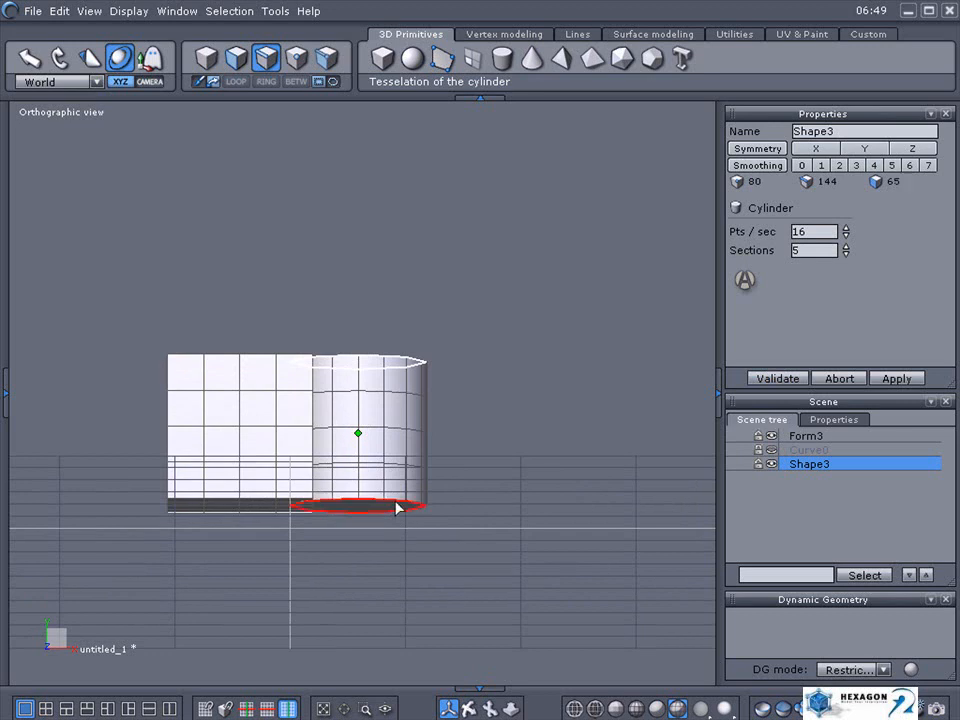
{"action": "left_click", "coordinate": [775, 378]}
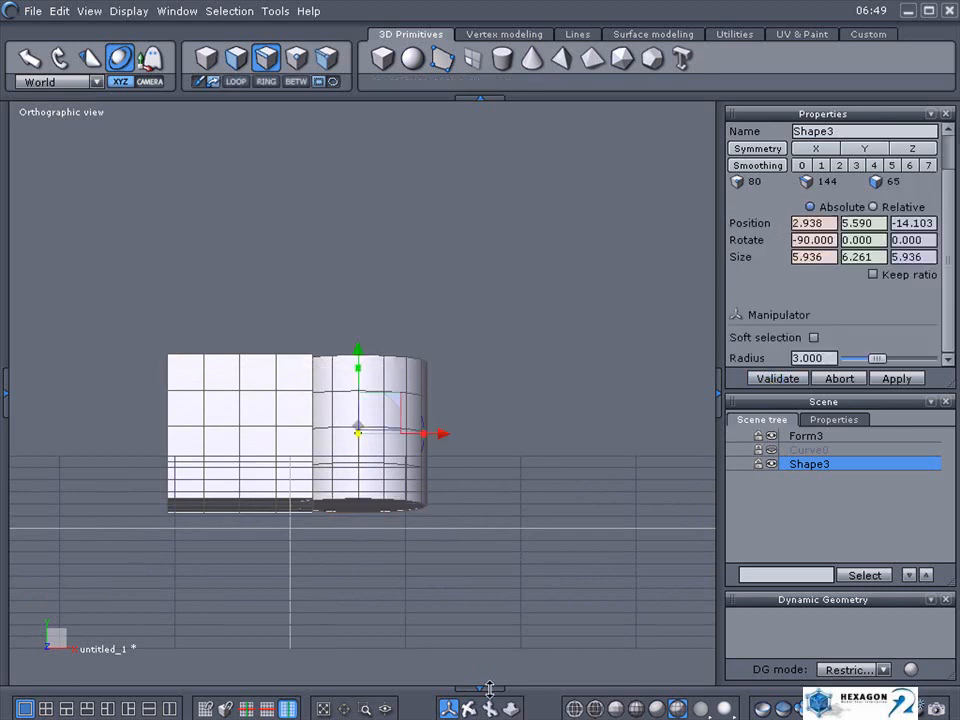
{"action": "key", "text": "Up"}
{"action": "key", "text": "Up"}
{"action": "key", "text": "Up"}
{"action": "key", "text": "Up"}
{"action": "key", "text": "Down"}
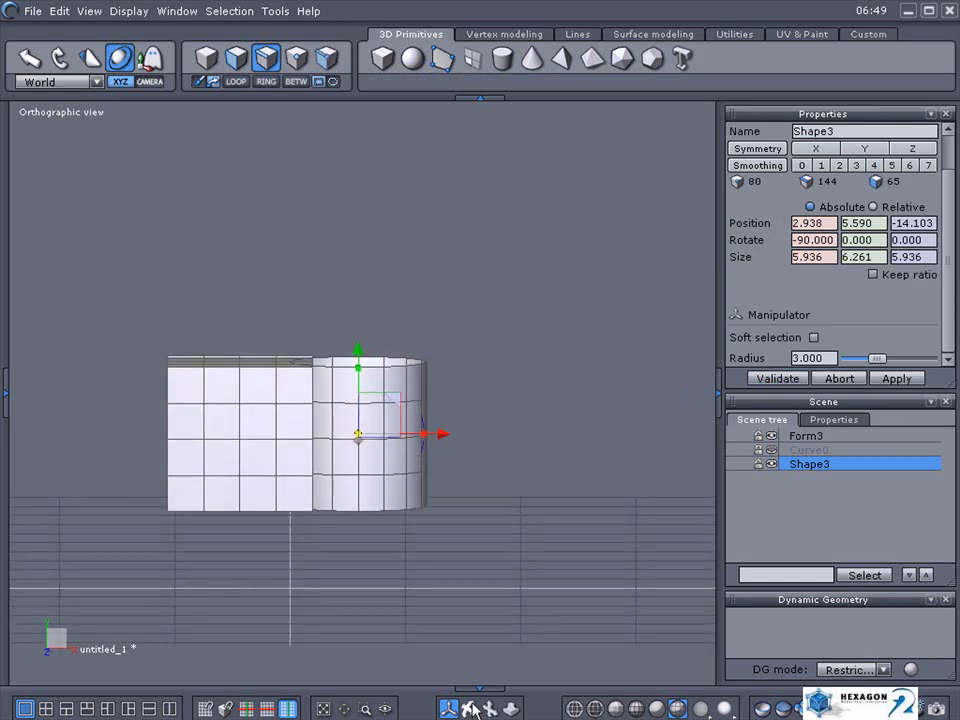
- In the front view, move the cylinder to the cube's centre at about X -2.185 and raise it to about Y 7.054
{"action": "key", "text": "Down"}
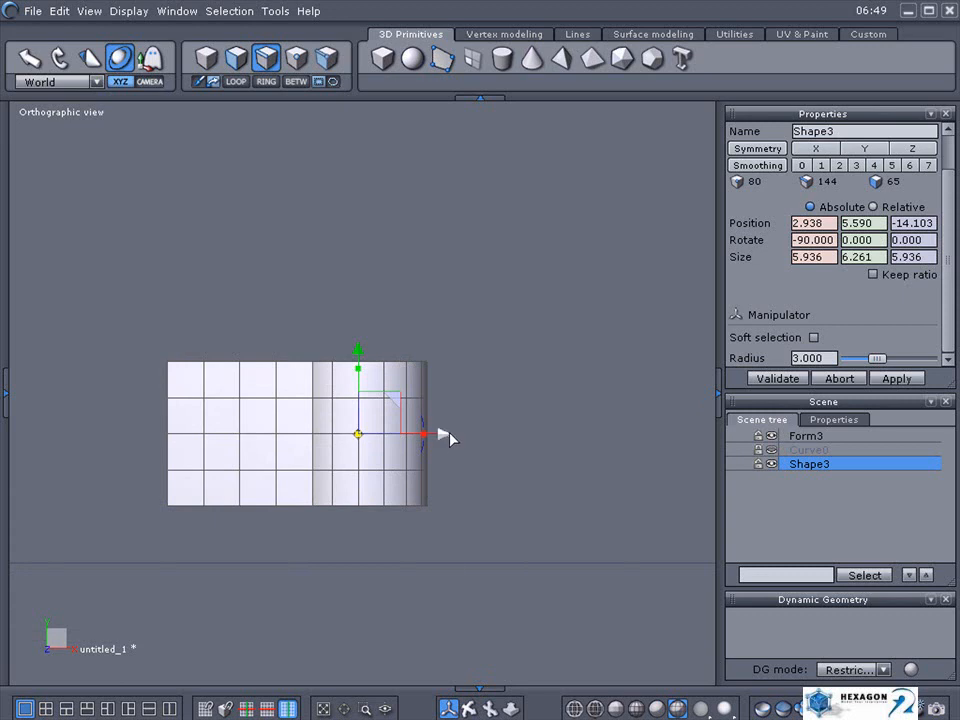
{"action": "left_click_drag", "start_coordinate": [447, 437], "coordinate": [331, 428]}
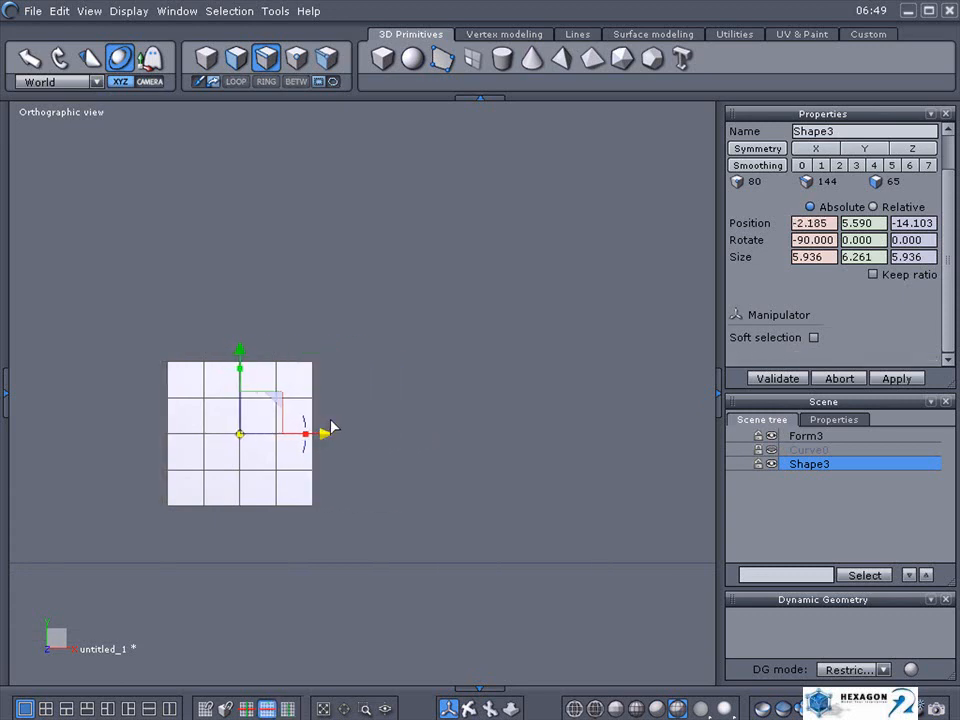
{"action": "left_click_drag", "start_coordinate": [240, 349], "coordinate": [240, 316]}
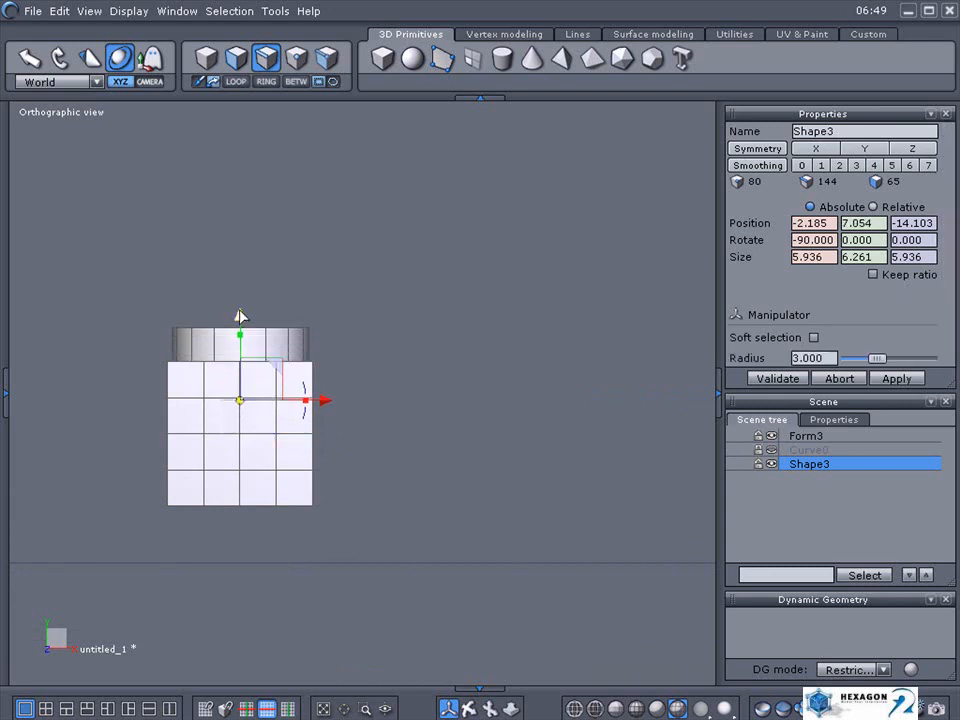
{"action": "key", "text": "5"}
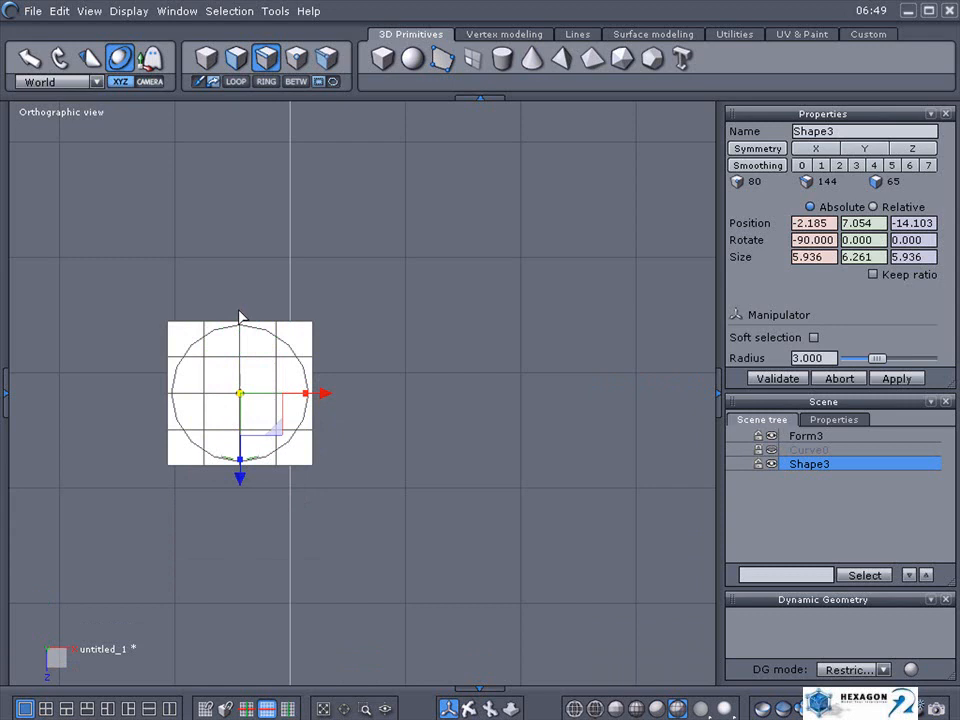
{"action": "key", "text": "1"}
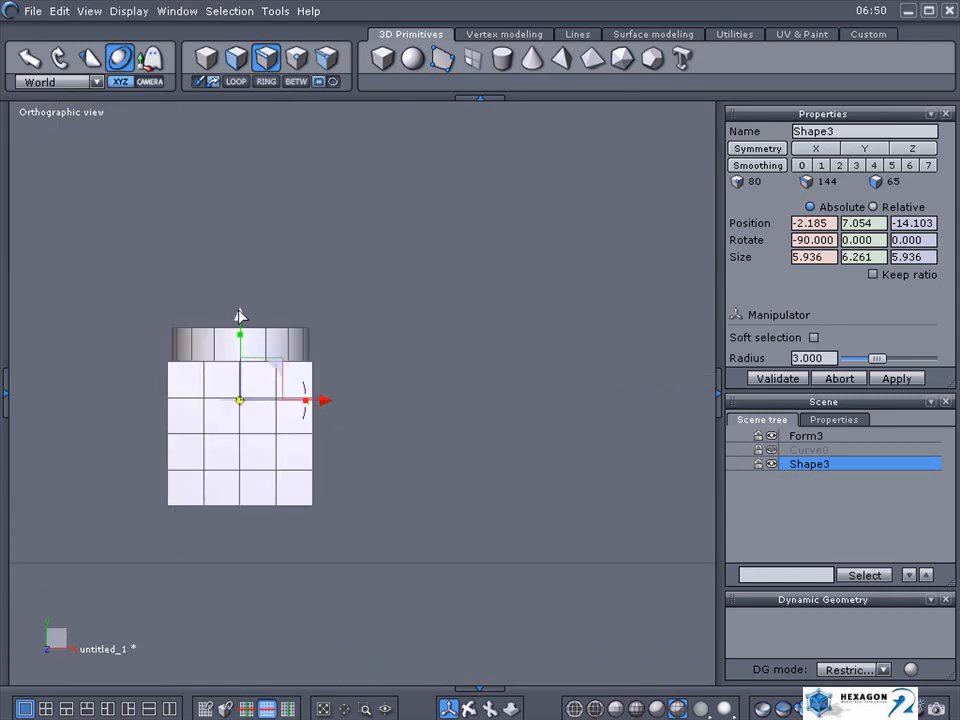
- Examine from several angles how the cylinder sits inside the cube and how their edges relate
{"action": "key", "text": "Left"}
{"action": "key", "text": "Left"}
{"action": "middle_click_drag", "start_coordinate": [230, 400], "coordinate": [400, 364]}
{"action": "scroll", "coordinate": [400, 364], "scroll_direction": "up", "scroll_amount": 1}
{"action": "scroll", "coordinate": [400, 364], "scroll_direction": "up", "scroll_amount": 4}
{"action": "right_click_drag", "start_coordinate": [430, 420], "coordinate": [462, 532]}
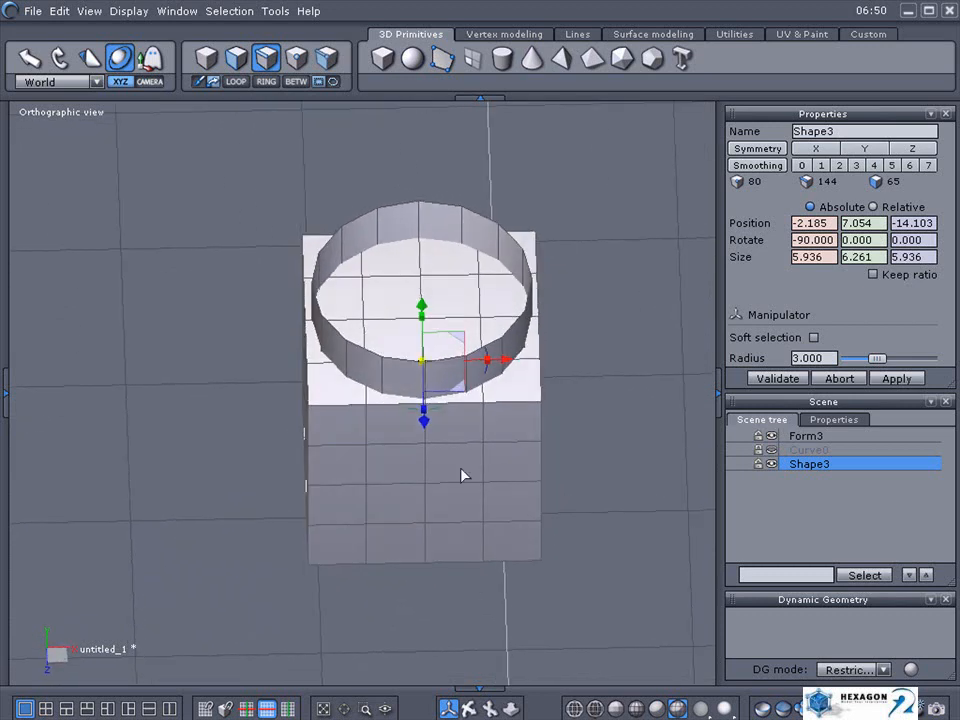
{"action": "scroll", "coordinate": [452, 457], "scroll_direction": "up", "scroll_amount": 3}
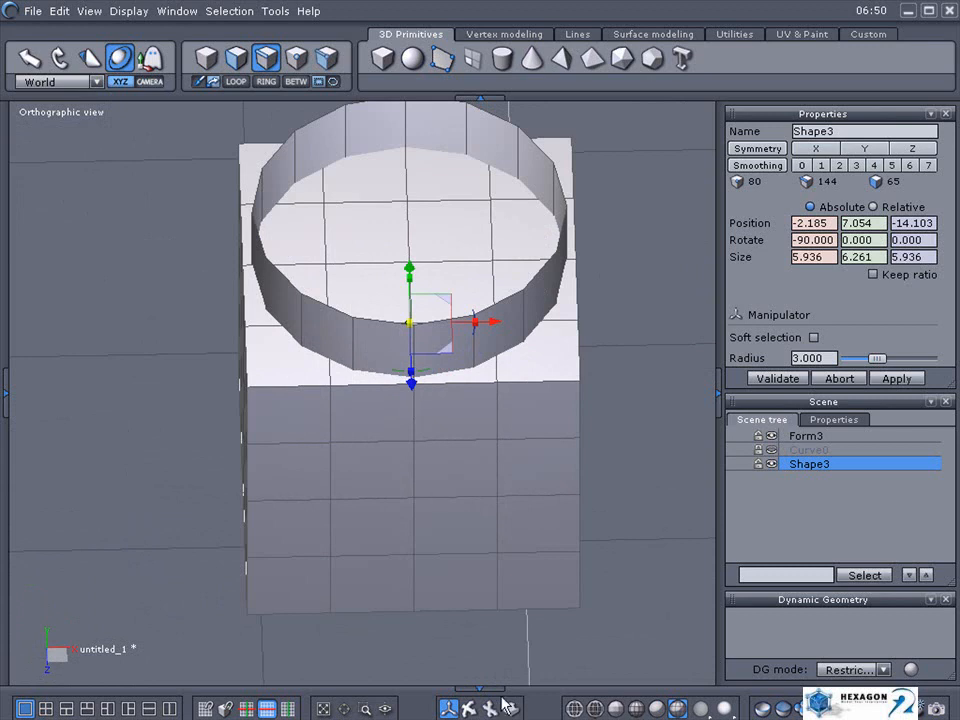
{"action": "right_click_drag", "start_coordinate": [452, 480], "coordinate": [455, 456]}
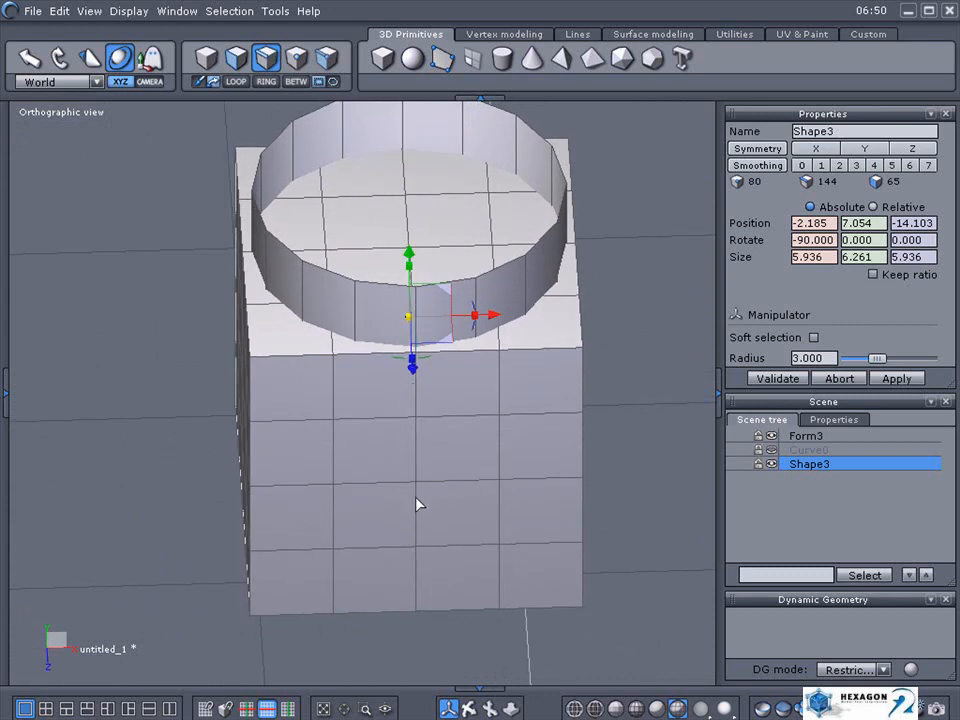
{"action": "scroll", "coordinate": [418, 504], "scroll_direction": "down", "scroll_amount": 2}
{"action": "scroll", "coordinate": [418, 500], "scroll_direction": "down", "scroll_amount": 2}
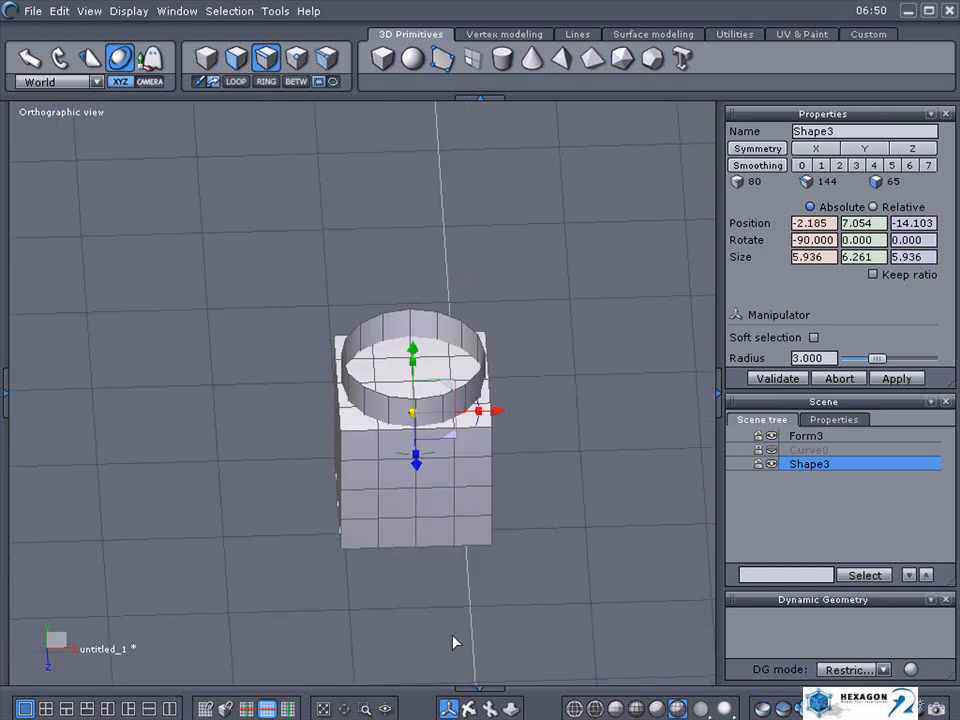
{"action": "middle_click_drag", "start_coordinate": [420, 540], "coordinate": [420, 458]}
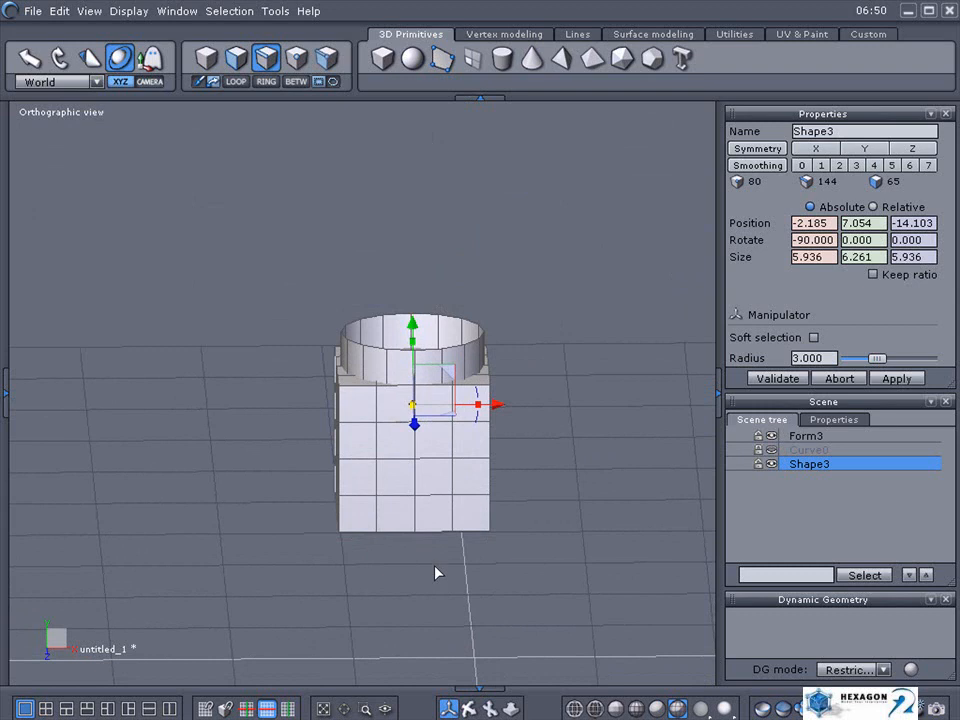
{"action": "middle_click_drag", "start_coordinate": [437, 573], "coordinate": [437, 640]}
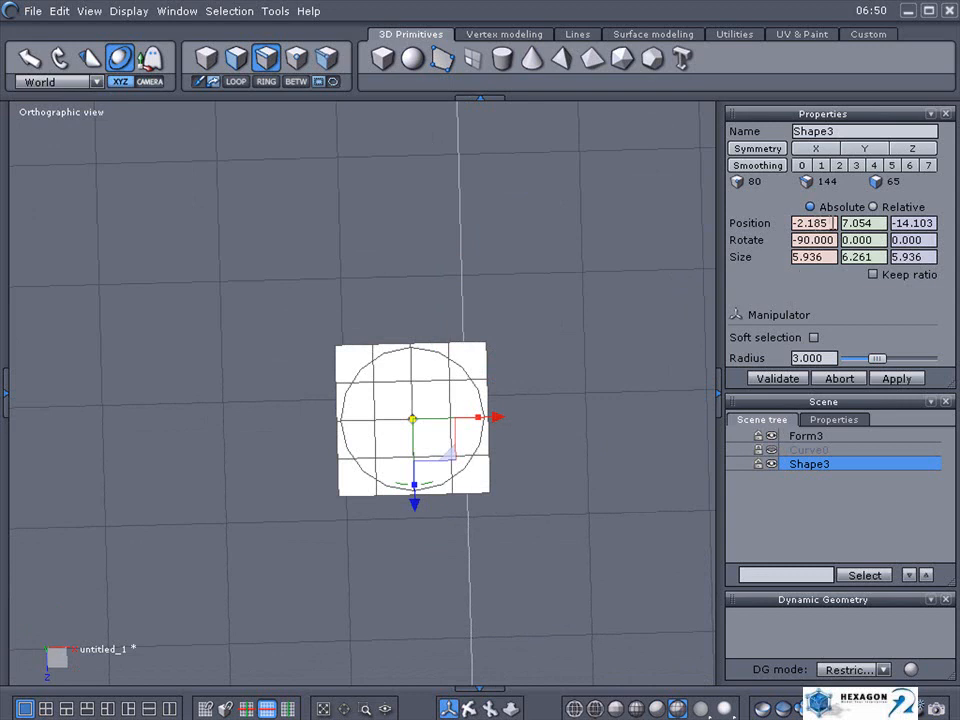
- Copy the cylinder's X position value
{"action": "double_click", "coordinate": [833, 222]}
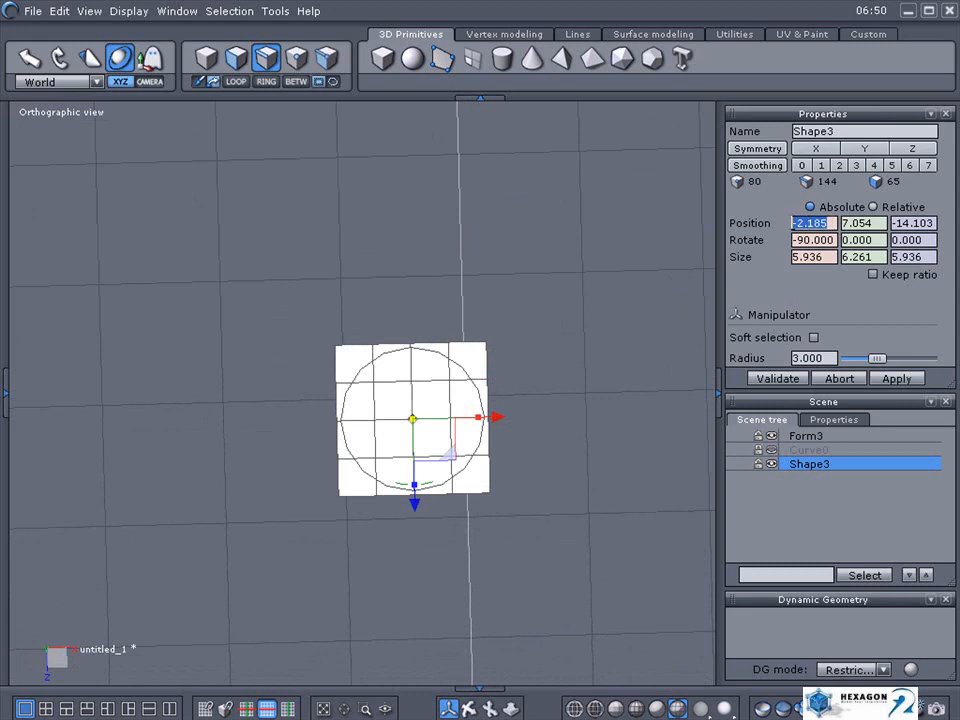
{"action": "right_click", "coordinate": [800, 222]}
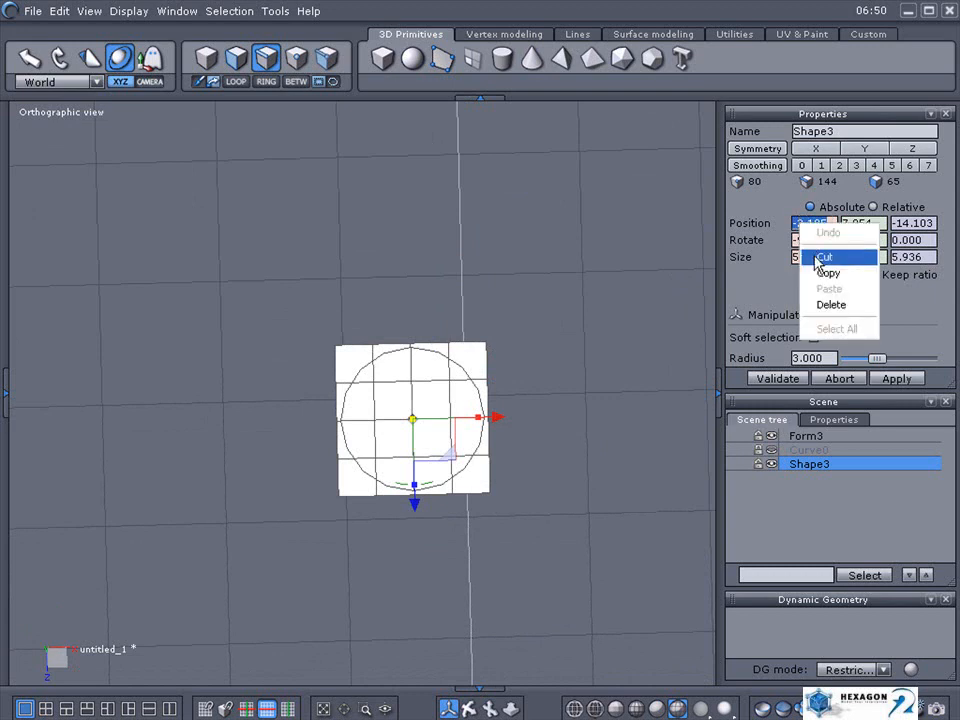
{"action": "left_click", "coordinate": [829, 273]}
{"action": "left_click", "coordinate": [483, 353]}
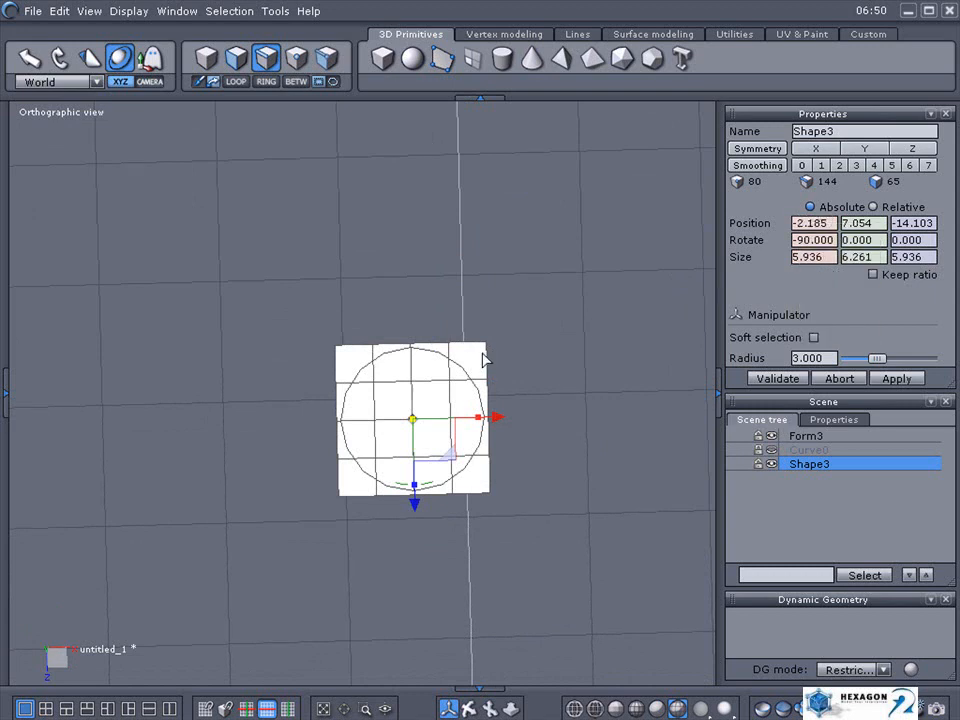
- Select the cube and set its X, Y and Z positions to 0
{"action": "left_click", "coordinate": [483, 353]}
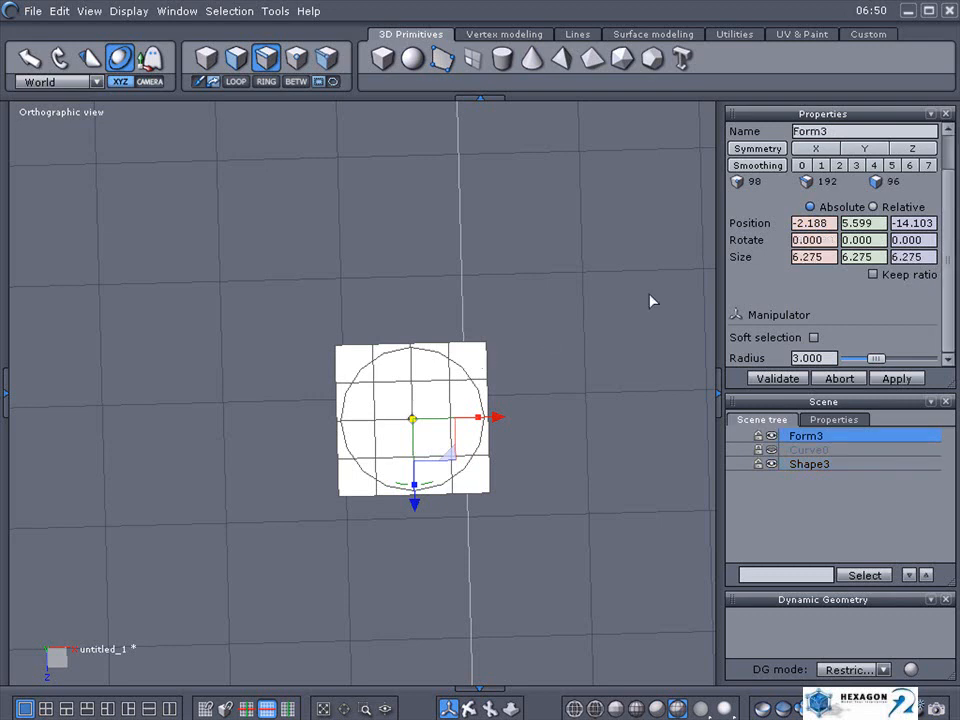
{"action": "double_click", "coordinate": [831, 223]}
{"action": "right_click", "coordinate": [800, 223]}
{"action": "left_click", "coordinate": [822, 285]}
{"action": "double_click", "coordinate": [822, 223]}
{"action": "type", "text": "0"}
{"action": "key", "text": "Tab"}
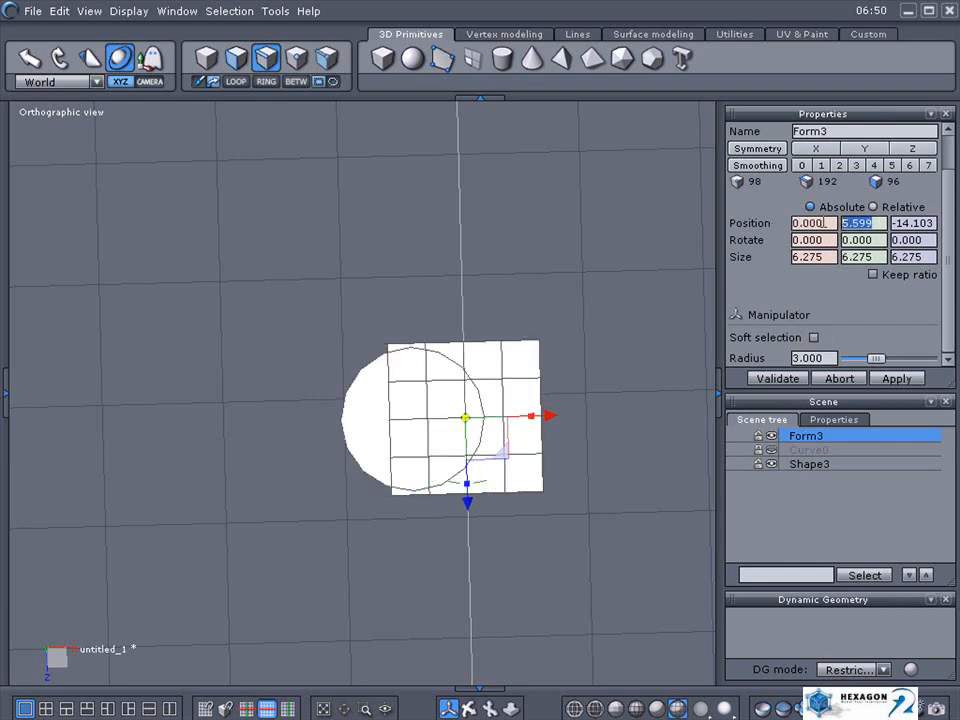
{"action": "type", "text": "0"}
{"action": "key", "text": "Tab"}
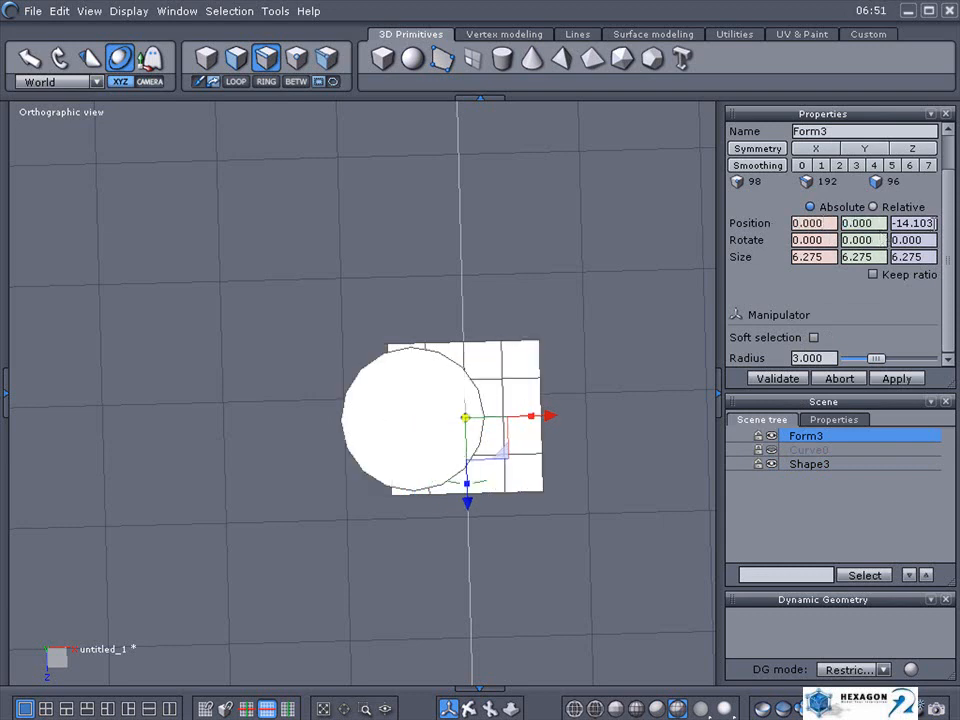
{"action": "double_click", "coordinate": [929, 223]}
{"action": "type", "text": "0"}
{"action": "key", "text": "Return"}
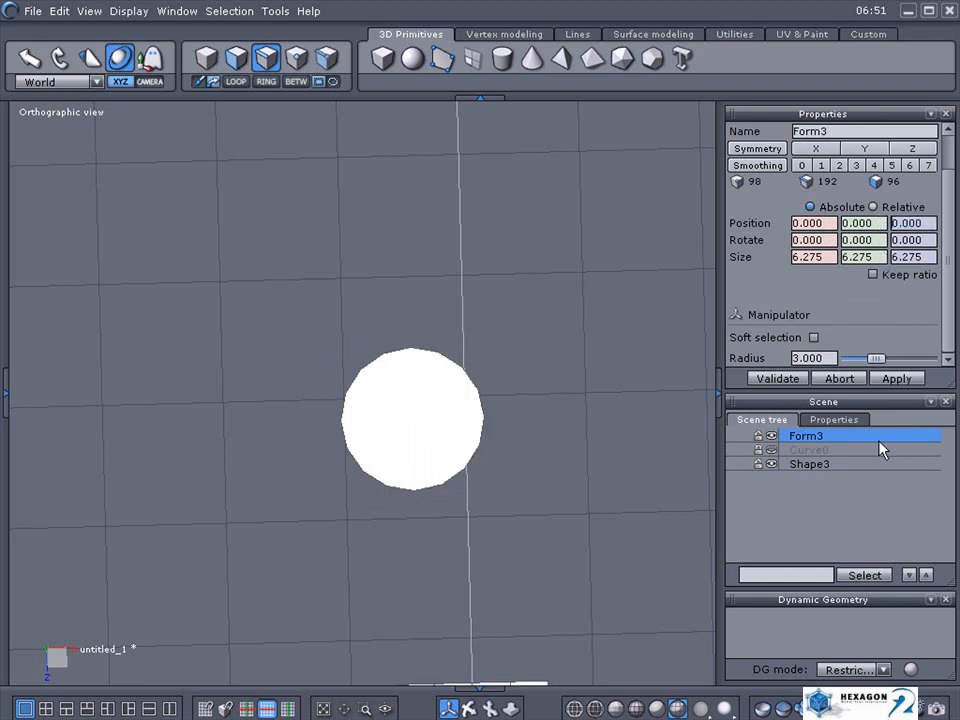
- Select the cylinder and set its X, Y and Z positions to 0 as well
{"action": "left_click", "coordinate": [784, 470]}
{"action": "left_click_drag", "start_coordinate": [836, 223], "coordinate": [781, 230]}
{"action": "type", "text": "0"}
{"action": "key", "text": "Return"}
{"action": "left_click_drag", "start_coordinate": [876, 223], "coordinate": [823, 224]}
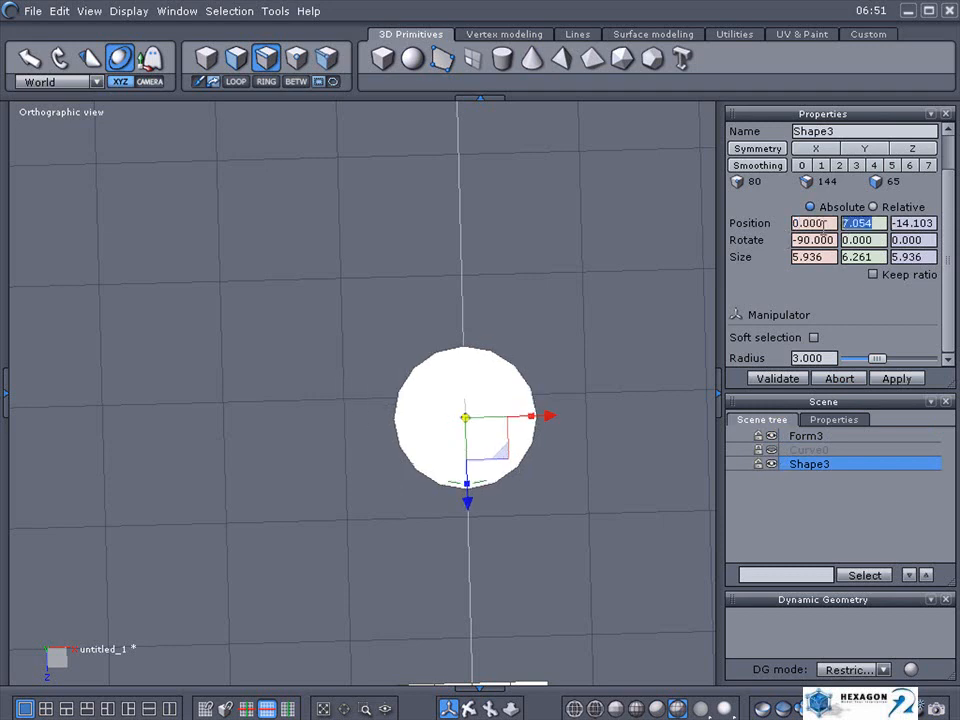
{"action": "type", "text": "0"}
{"action": "key", "text": "Return"}
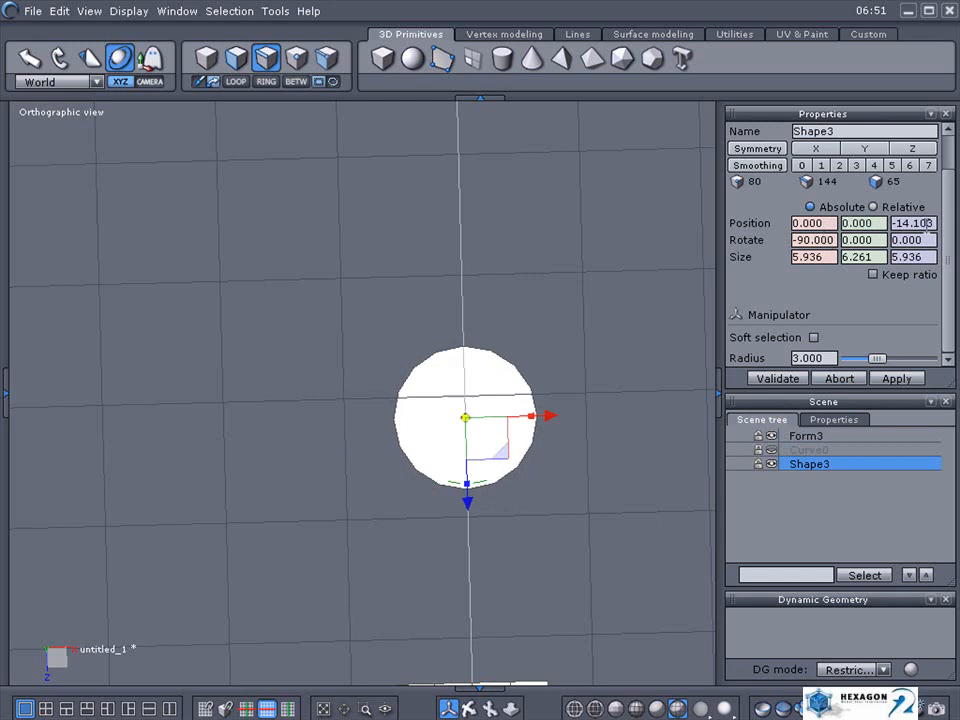
{"action": "left_click_drag", "start_coordinate": [936, 223], "coordinate": [881, 224]}
{"action": "type", "text": "0"}
{"action": "key", "text": "Return"}
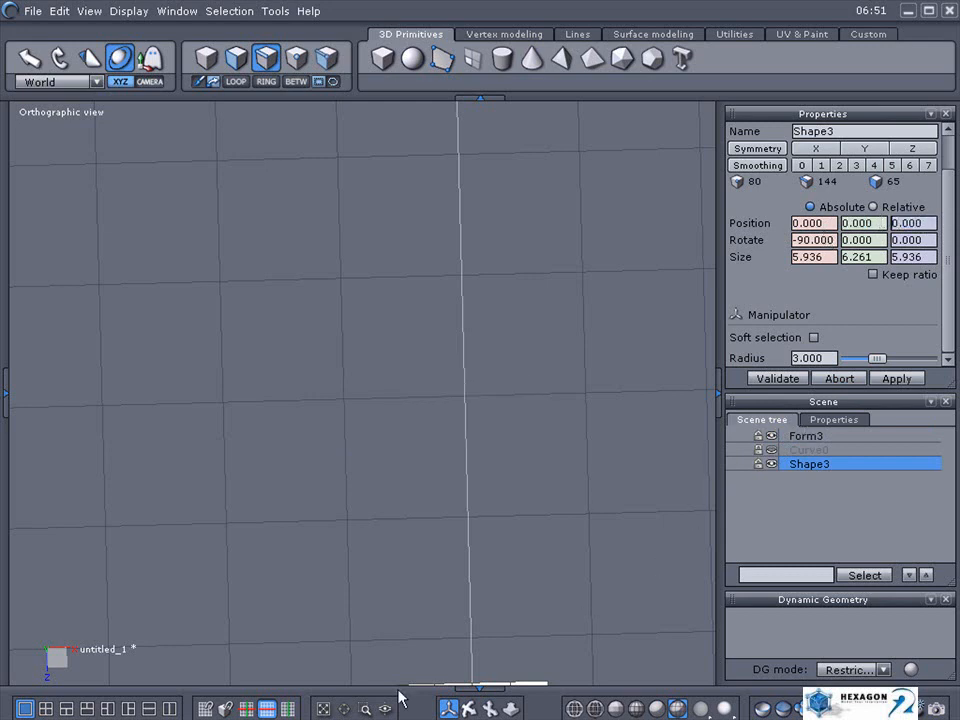
- Raise the cylinder slightly above the cube's top to about Y 0.496 and check its centring from above and from the front
{"action": "left_click", "coordinate": [322, 708]}
{"action": "right_click_drag", "start_coordinate": [455, 590], "coordinate": [462, 398]}
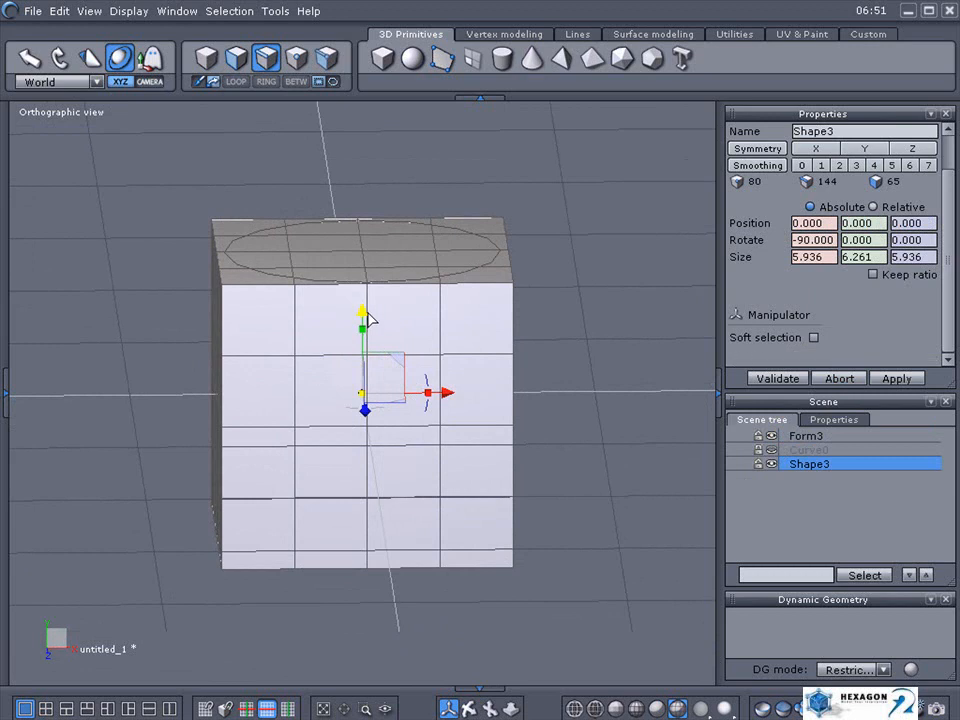
{"action": "left_click_drag", "start_coordinate": [368, 318], "coordinate": [368, 295]}
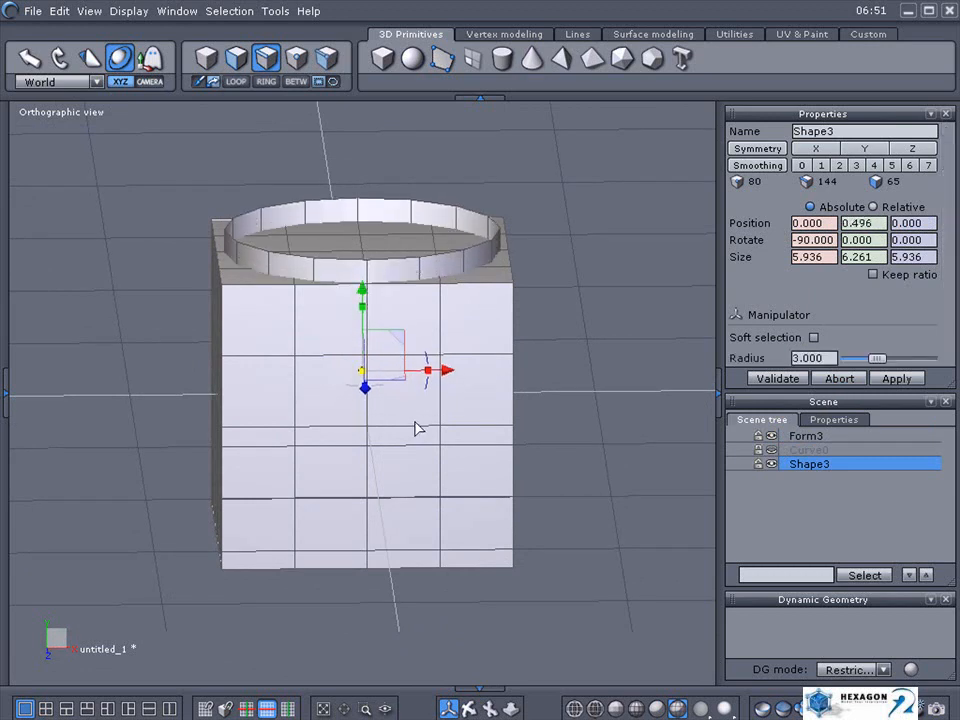
{"action": "key", "text": "KP_2"}
{"action": "key", "text": "KP_8"}
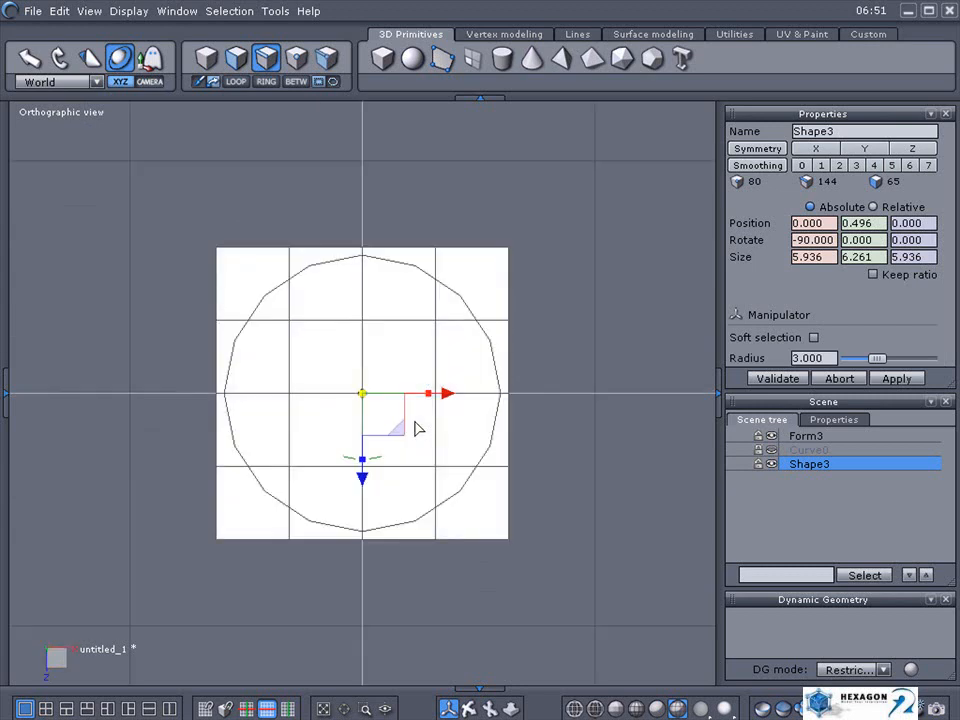
{"action": "key", "text": "KP_2"}
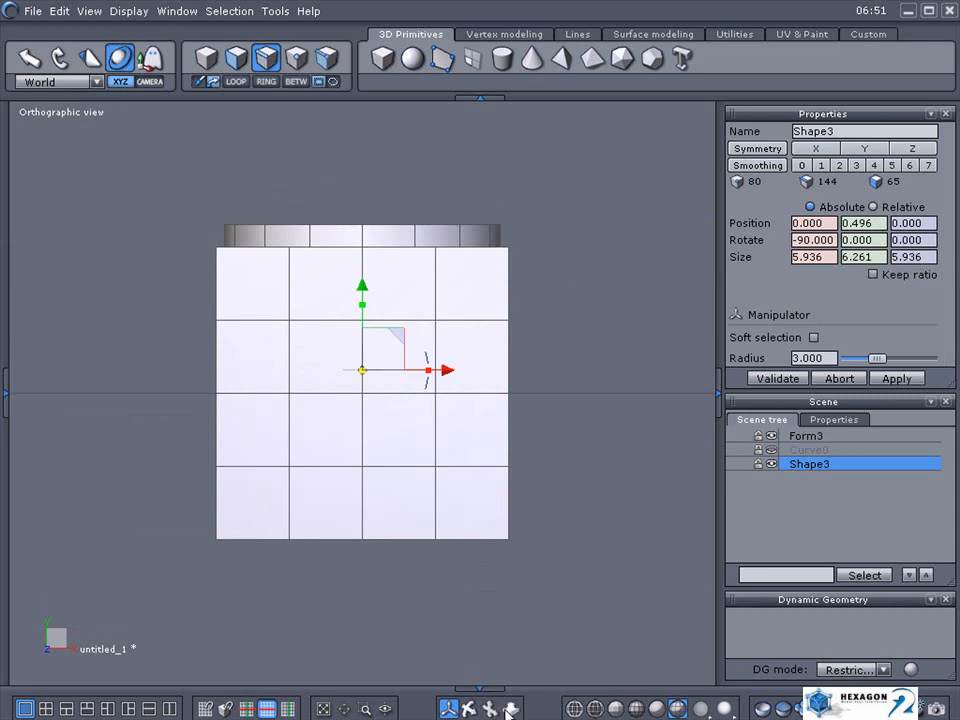
- Lift the cylinder straight up clear of the cube, to about Y 12.785
{"action": "scroll", "coordinate": [512, 710], "scroll_direction": "down", "scroll_amount": 1}
{"action": "scroll", "coordinate": [512, 710], "scroll_direction": "up", "scroll_amount": 2}
{"action": "scroll", "coordinate": [512, 710], "scroll_direction": "down", "scroll_amount": 6}
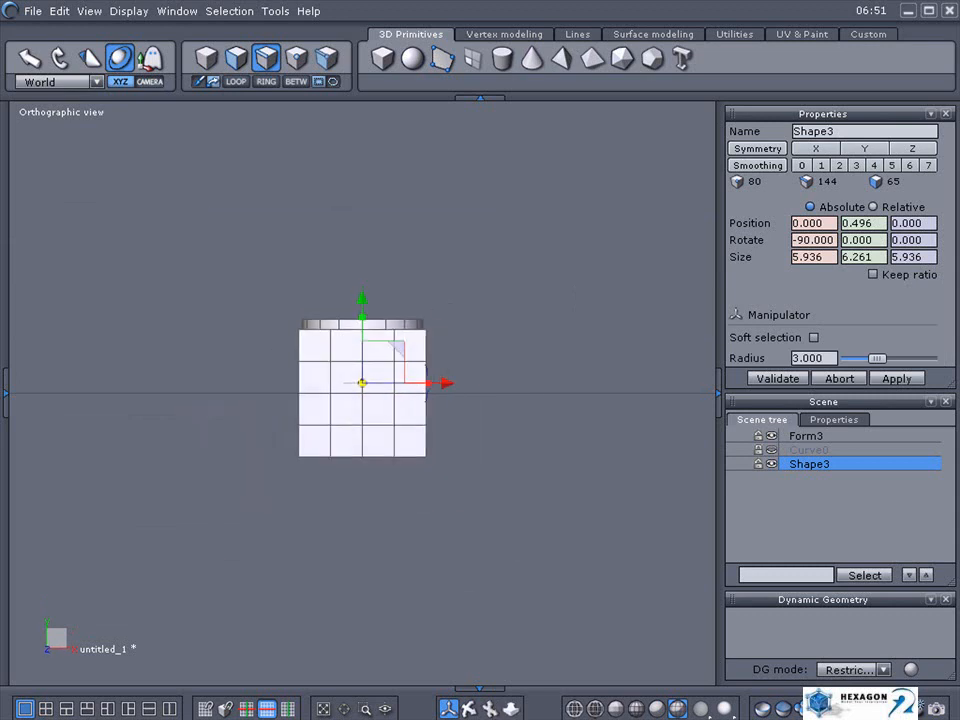
{"action": "middle_click_drag", "start_coordinate": [440, 433], "coordinate": [436, 656]}
{"action": "left_click_drag", "start_coordinate": [358, 522], "coordinate": [358, 272]}
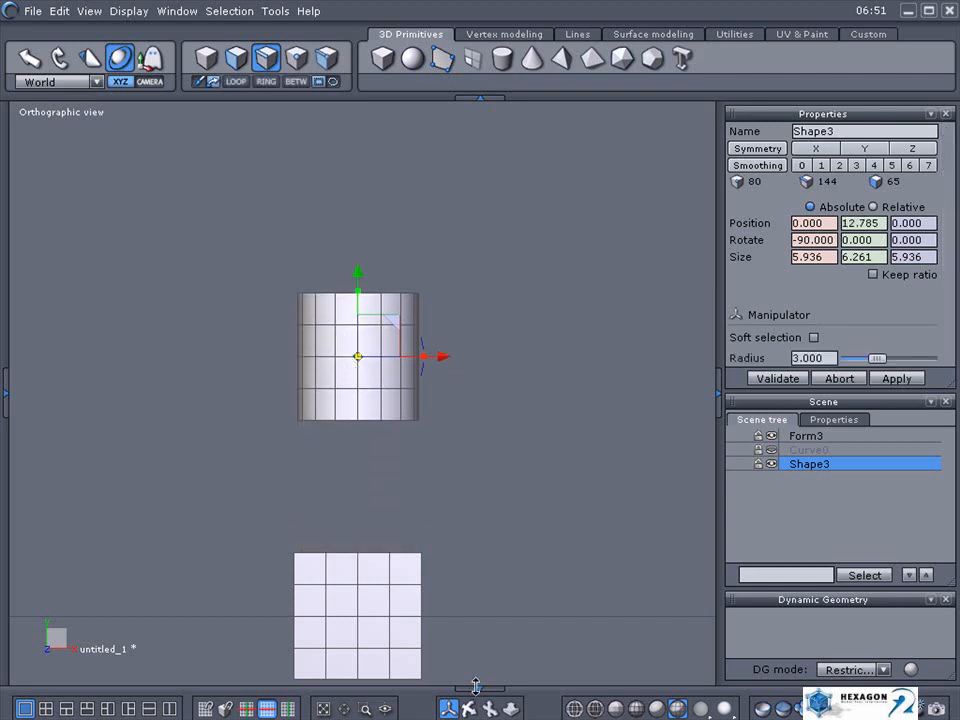
- With both shapes selected, select all the cube's top faces together with the cylinder's closed bottom face
{"action": "left_click_drag", "start_coordinate": [492, 710], "coordinate": [485, 707]}
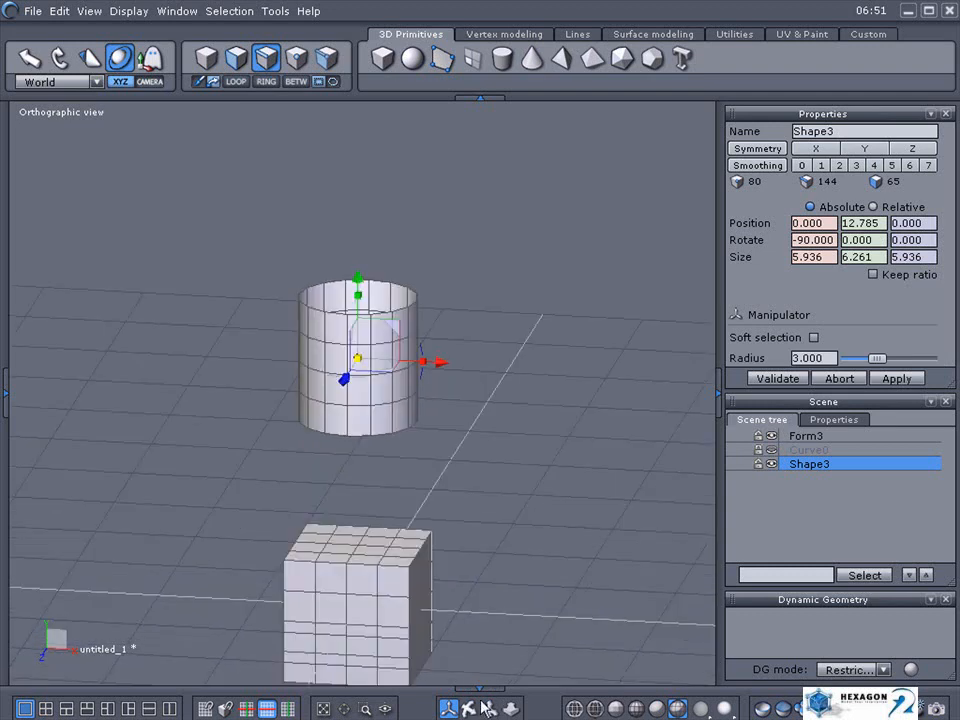
{"action": "left_click", "coordinate": [805, 436], "text": "shift"}
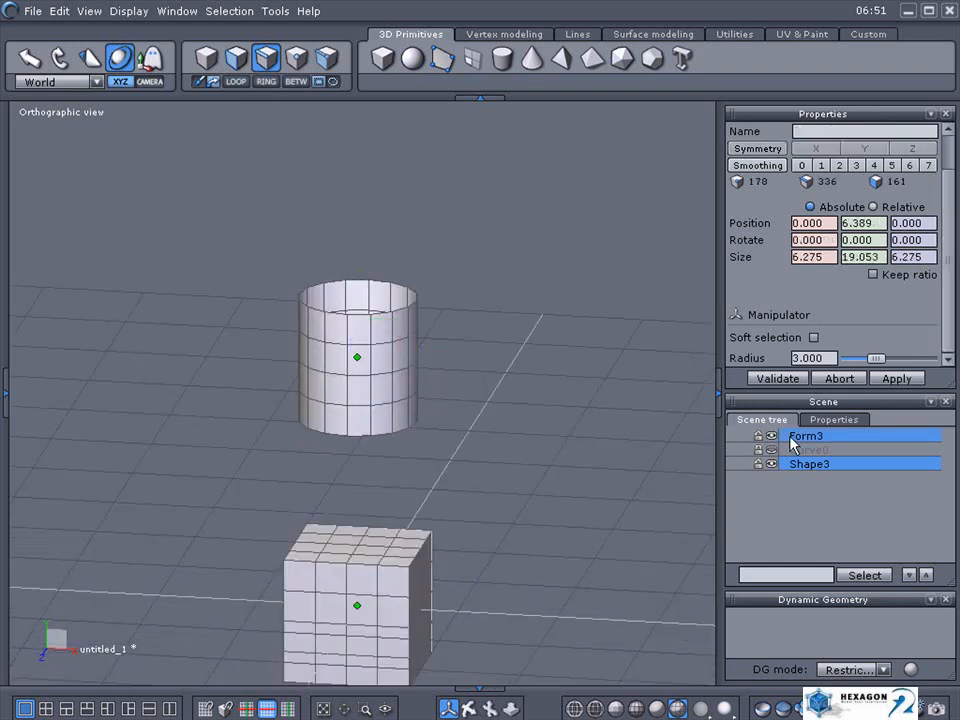
{"action": "left_click", "coordinate": [234, 58]}
{"action": "mouse_move", "coordinate": [302, 558]}
{"action": "left_mouse_down"}
{"action": "mouse_move", "coordinate": [311, 543]}
{"action": "mouse_move", "coordinate": [392, 538]}
{"action": "mouse_move", "coordinate": [410, 543]}
{"action": "mouse_move", "coordinate": [403, 557]}
{"action": "mouse_move", "coordinate": [336, 553]}
{"action": "mouse_move", "coordinate": [343, 544]}
{"action": "mouse_move", "coordinate": [405, 556]}
{"action": "mouse_move", "coordinate": [403, 566]}
{"action": "left_mouse_up"}
{"action": "middle_click_drag", "start_coordinate": [465, 662], "coordinate": [420, 500]}
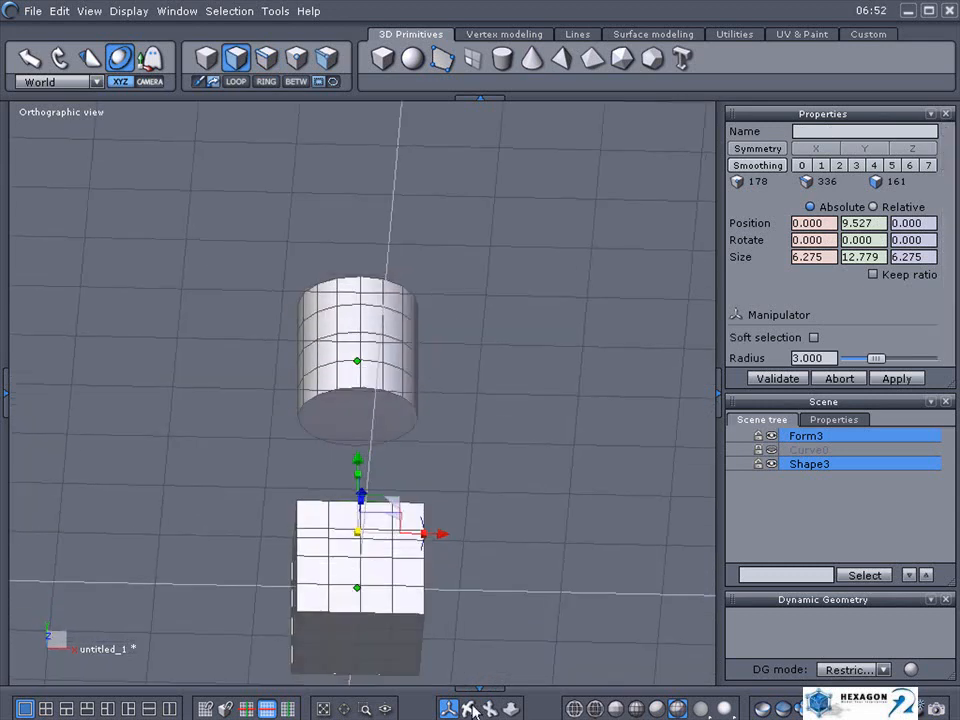
{"action": "left_click", "coordinate": [343, 424]}
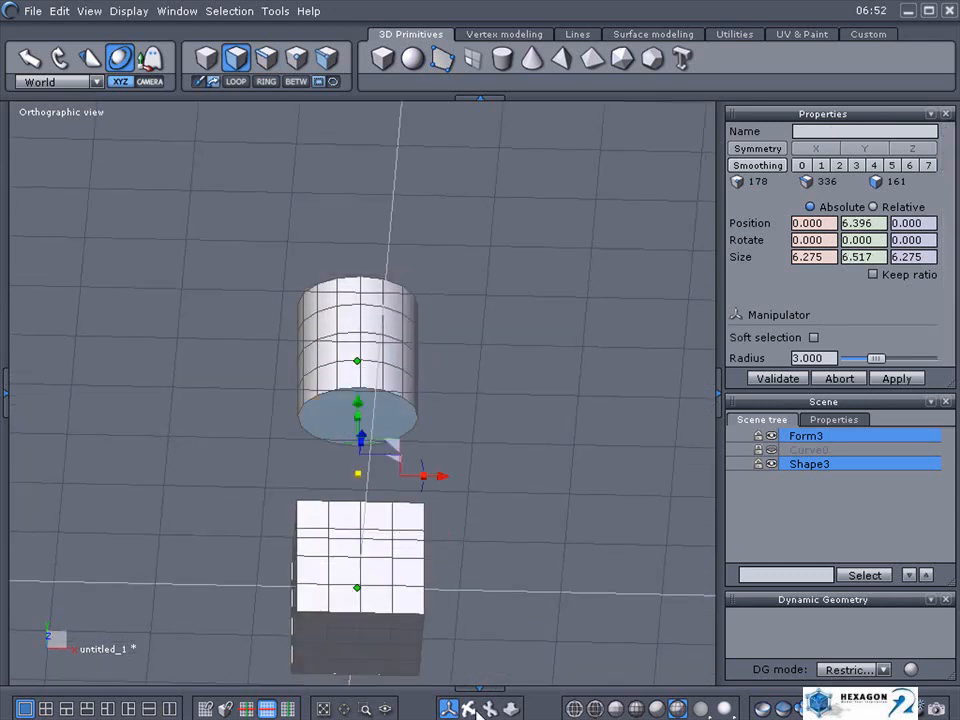
{"action": "middle_click_drag", "start_coordinate": [396, 570], "coordinate": [360, 680]}
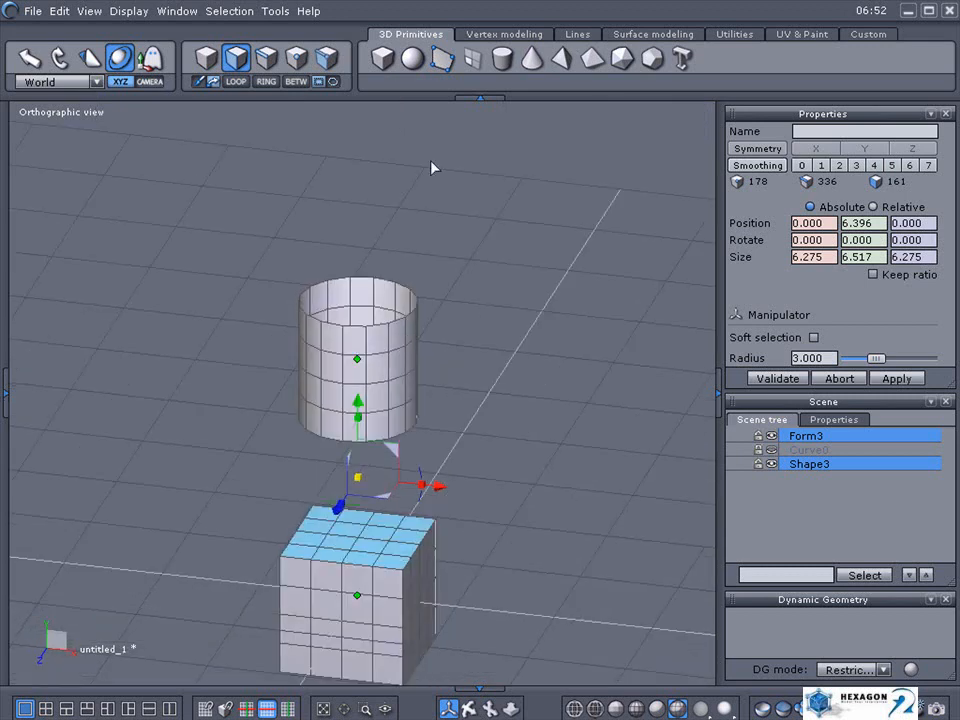
- Bridge the selected cube and cylinder faces to join both shapes into one mesh
{"action": "left_click", "coordinate": [504, 36]}
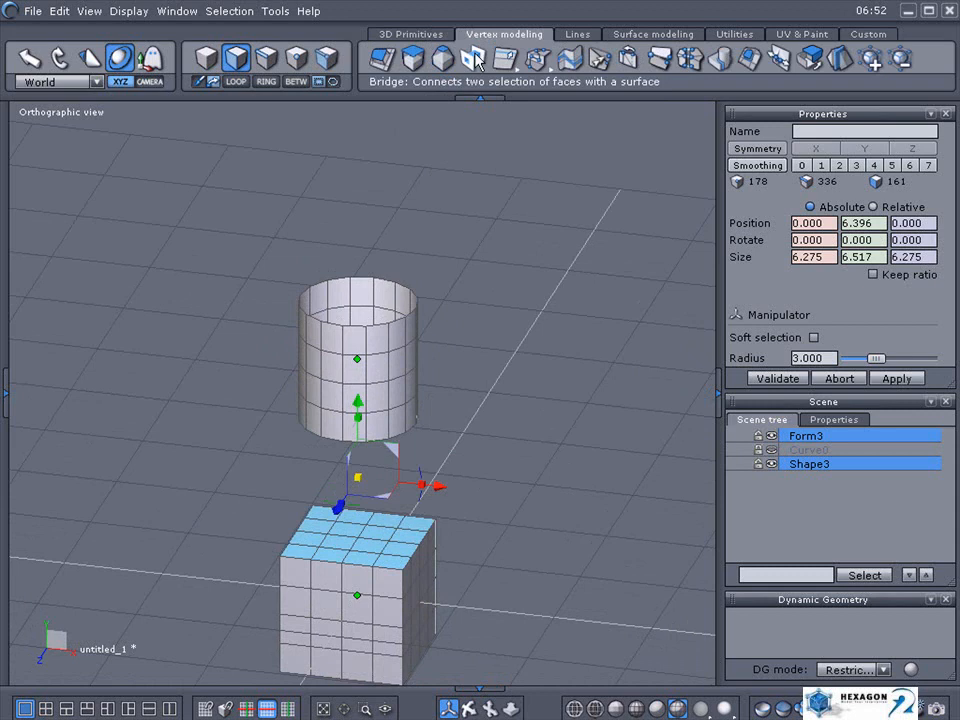
{"action": "left_click", "coordinate": [476, 60]}
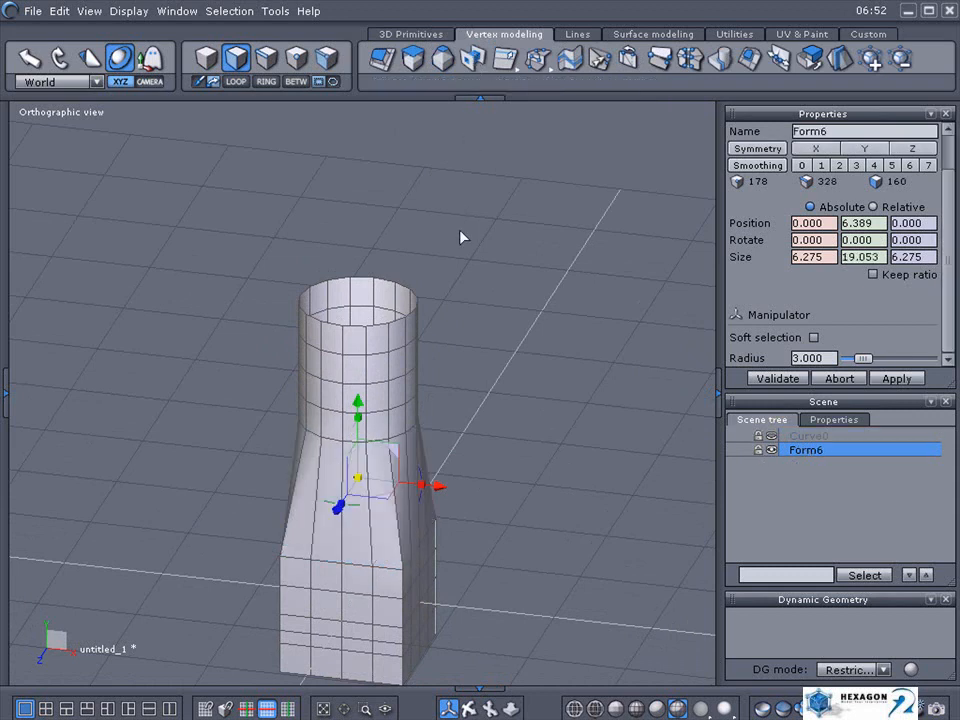
{"action": "right_click_drag", "start_coordinate": [467, 684], "coordinate": [502, 655]}
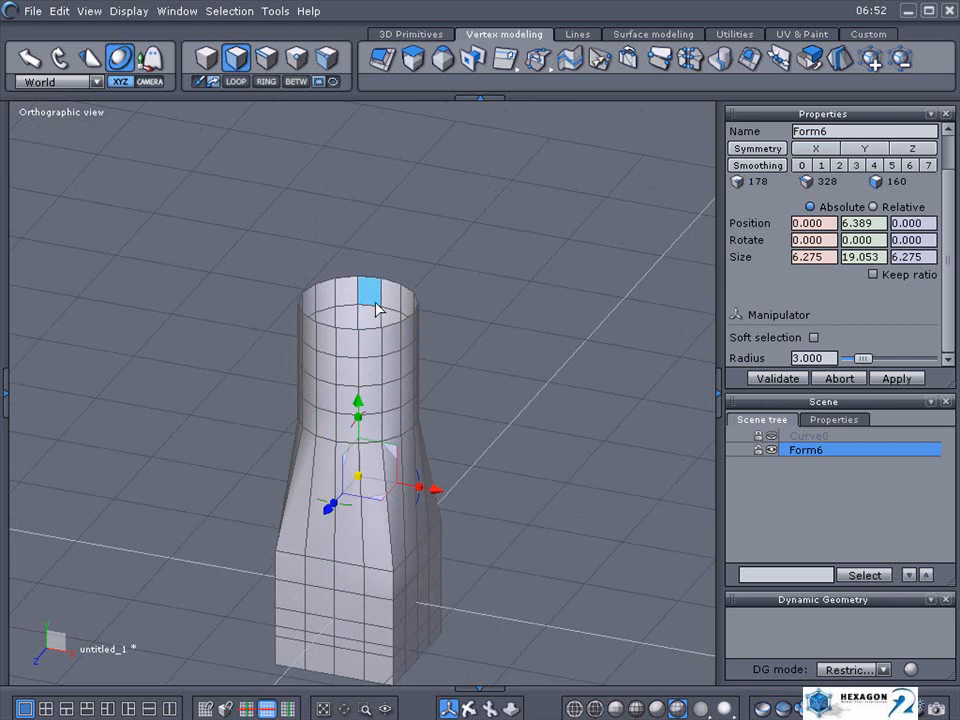
- Select the whole open edge loop around the cylinder's top rim
{"action": "left_click", "coordinate": [266, 62]}
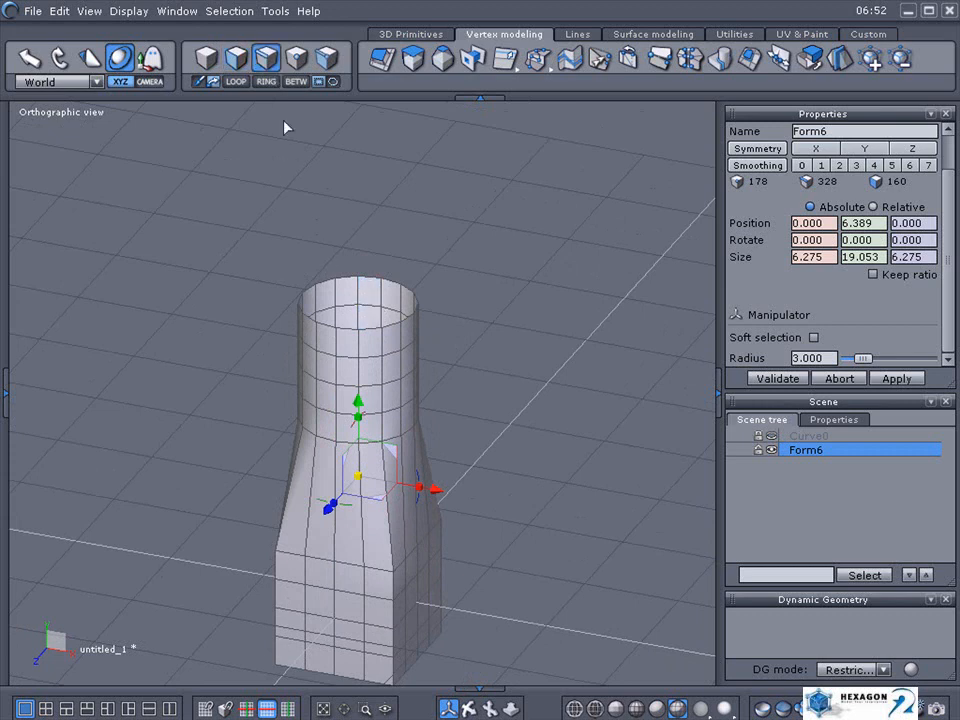
{"action": "left_click", "coordinate": [327, 283]}
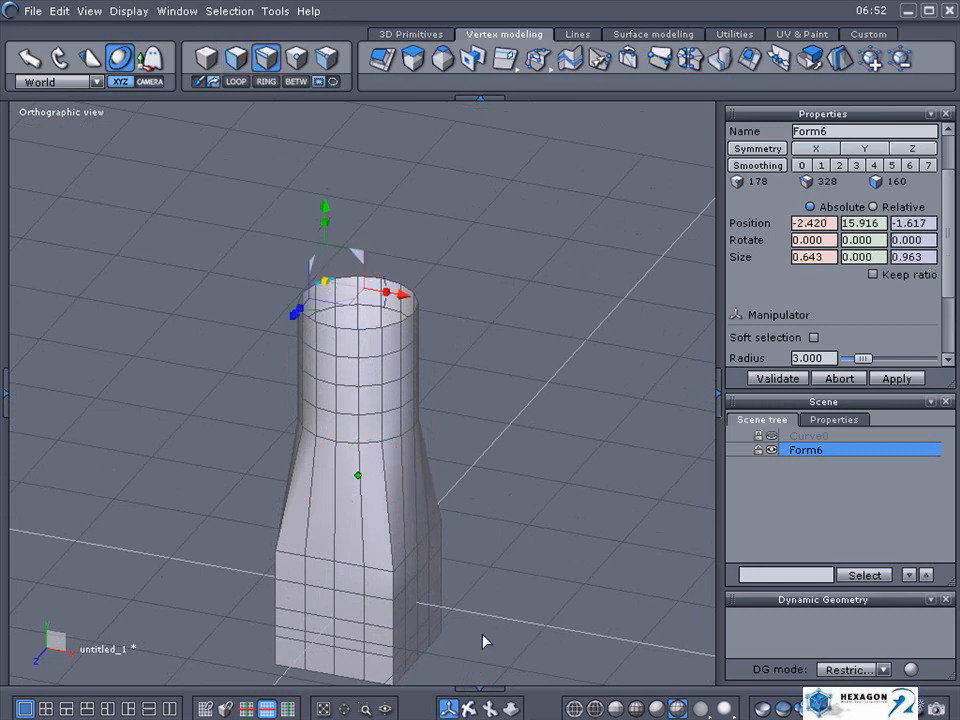
{"action": "scroll", "coordinate": [512, 712], "scroll_direction": "up", "scroll_amount": 3}
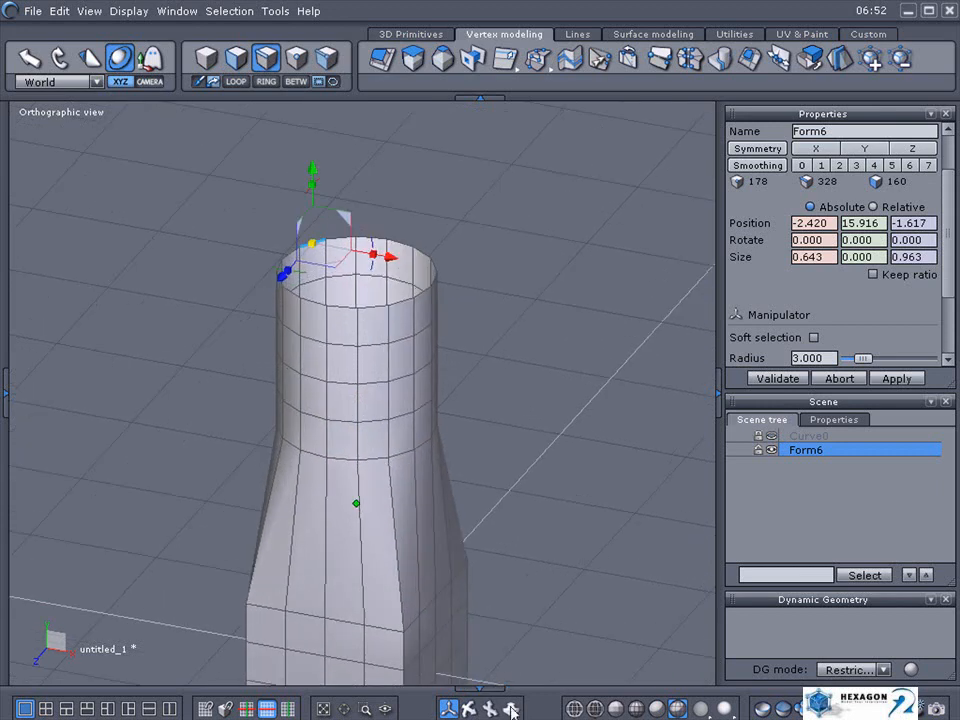
{"action": "left_click", "coordinate": [236, 83]}
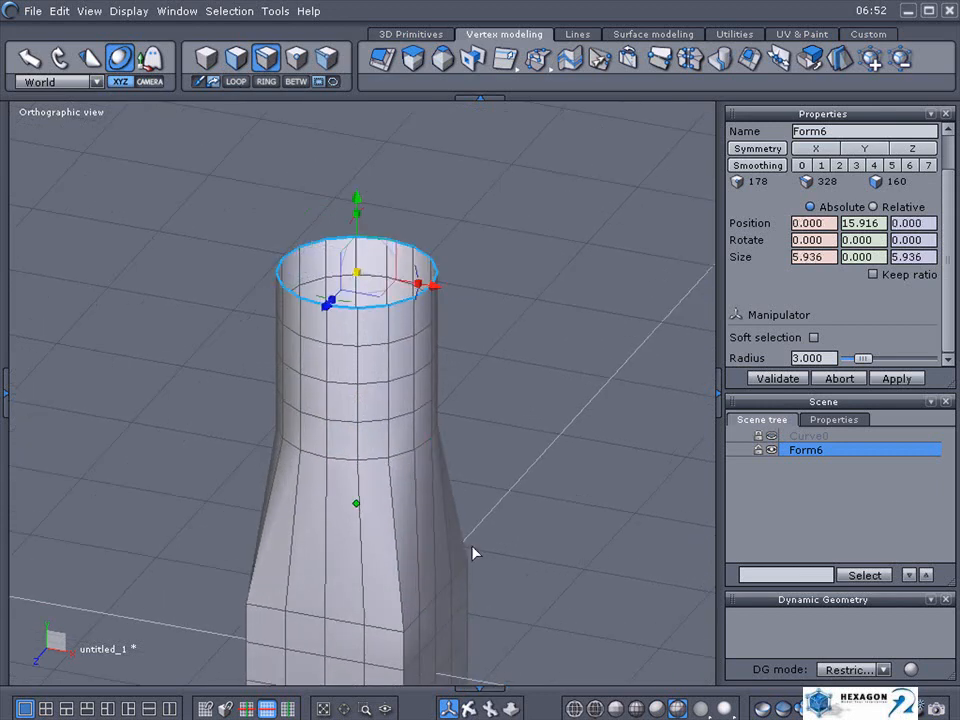
{"action": "left_click_drag", "start_coordinate": [490, 710], "coordinate": [518, 713]}
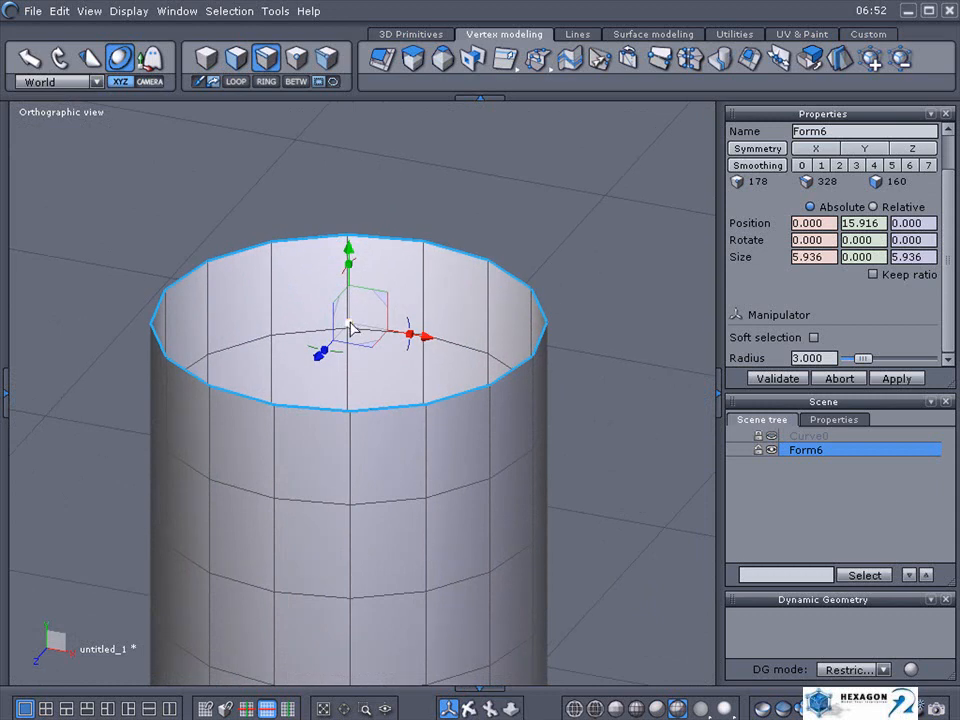
- Extrude the rim loop inward three times, to sizes of about 5.677, 4.660 and 4.457
{"action": "left_click_drag", "start_coordinate": [350, 327], "coordinate": [353, 334], "text": "shift"}
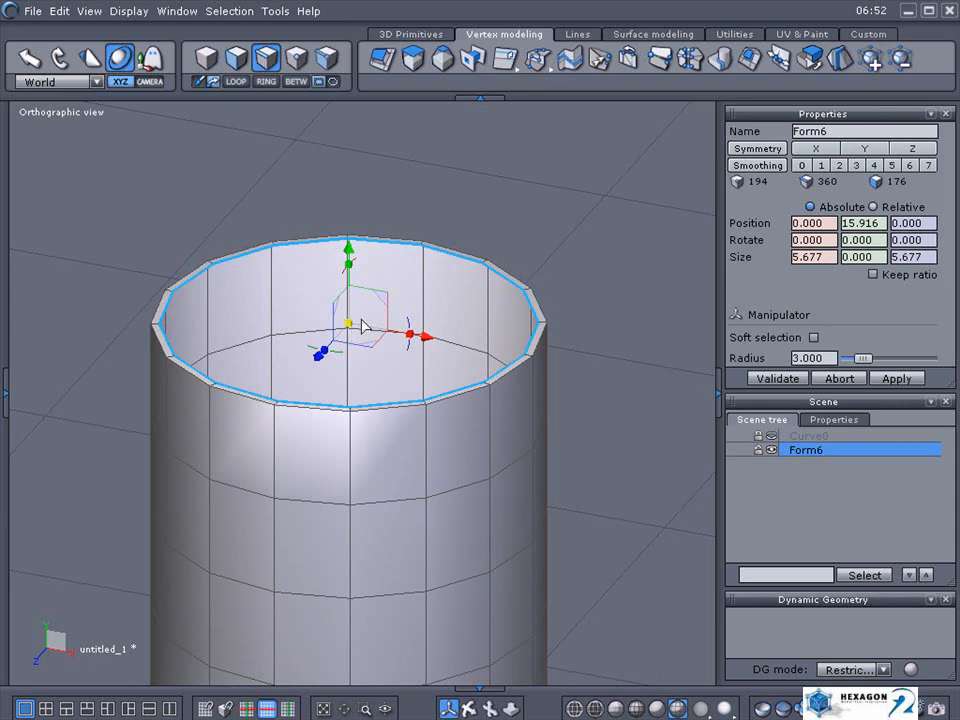
{"action": "left_click_drag", "start_coordinate": [352, 328], "coordinate": [357, 356], "text": "shift"}
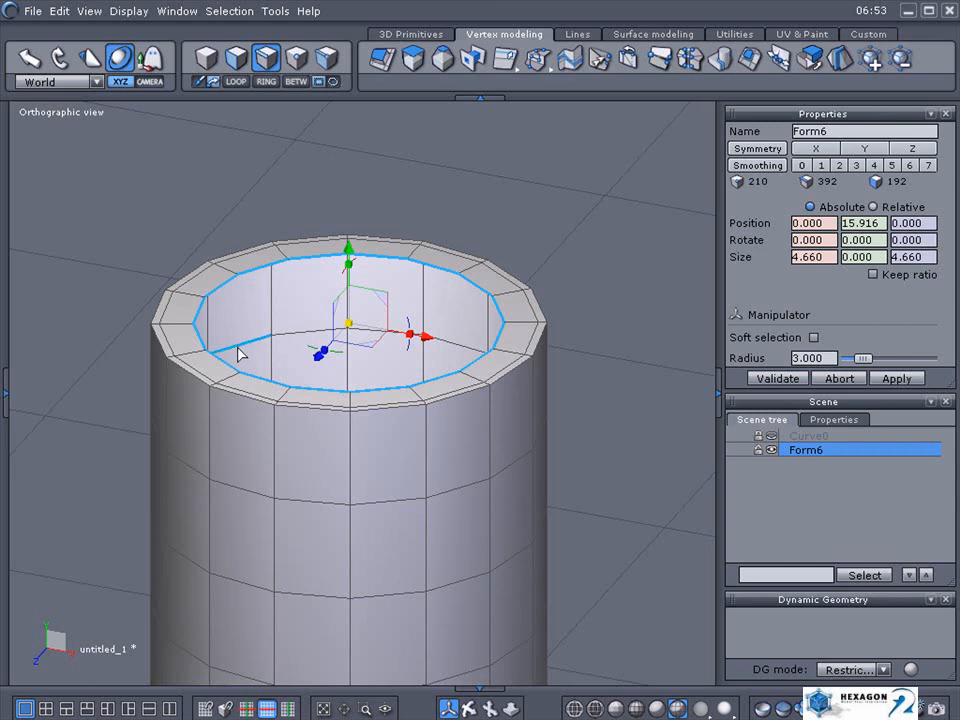
{"action": "left_click_drag", "start_coordinate": [350, 330], "coordinate": [349, 336], "text": "shift"}
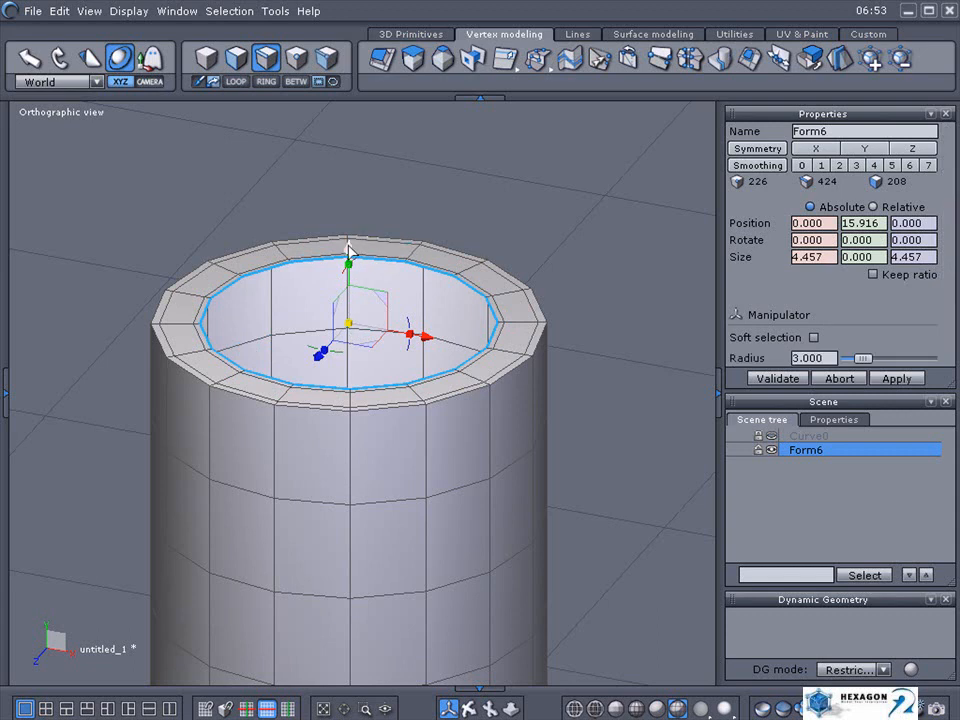
- Extrude the inner rim loop down to about Y 15.822 and Y 15.228, and extrude the lower loop outward to size 4.697
{"action": "left_click_drag", "start_coordinate": [348, 247], "coordinate": [350, 252], "text": "shift"}
{"action": "left_click_drag", "start_coordinate": [350, 256], "coordinate": [351, 258]}
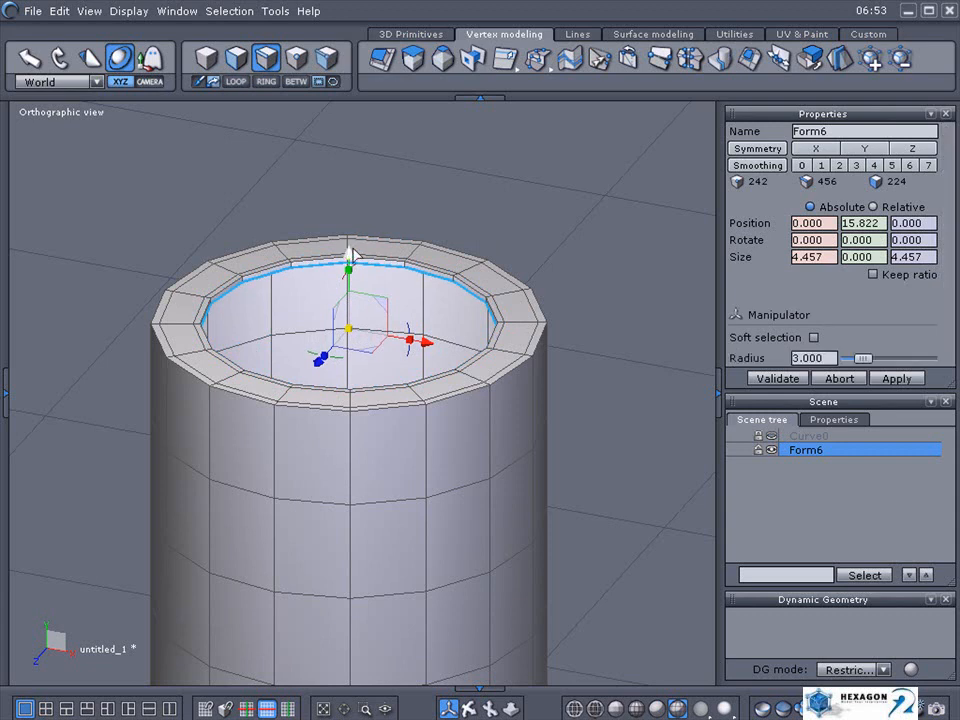
{"action": "left_click_drag", "start_coordinate": [350, 256], "coordinate": [350, 293], "text": "shift"}
{"action": "left_click_drag", "start_coordinate": [353, 364], "coordinate": [368, 367]}
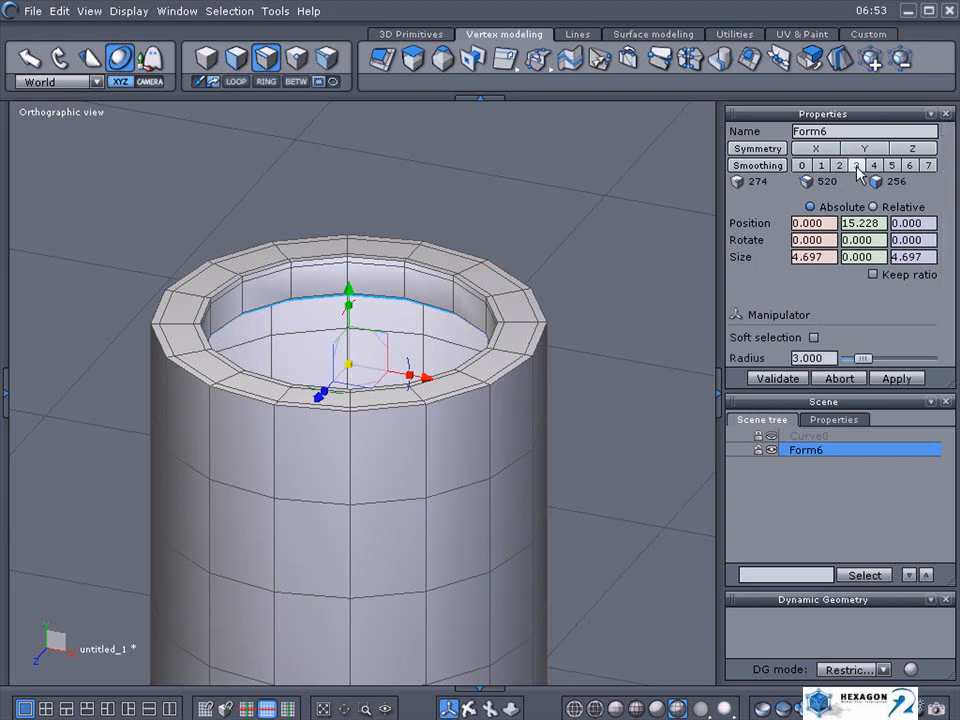
- Set the bottle mesh's smoothing to level 3 and show it deselected as a shaded surface without wireframe or manipulator
{"action": "left_click", "coordinate": [857, 168]}
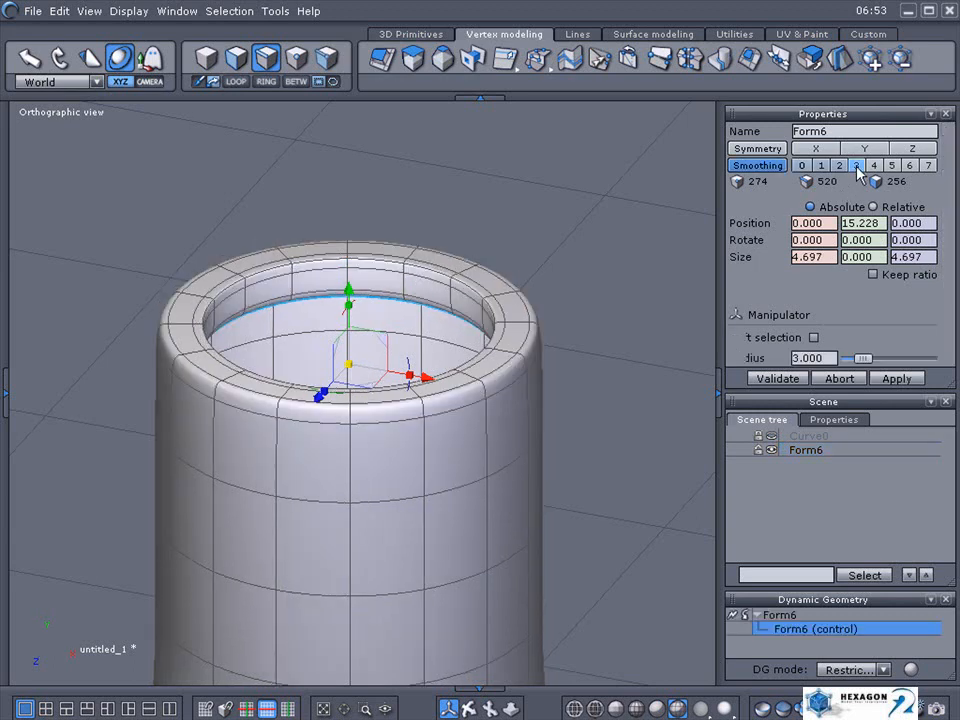
{"action": "left_click", "coordinate": [328, 707]}
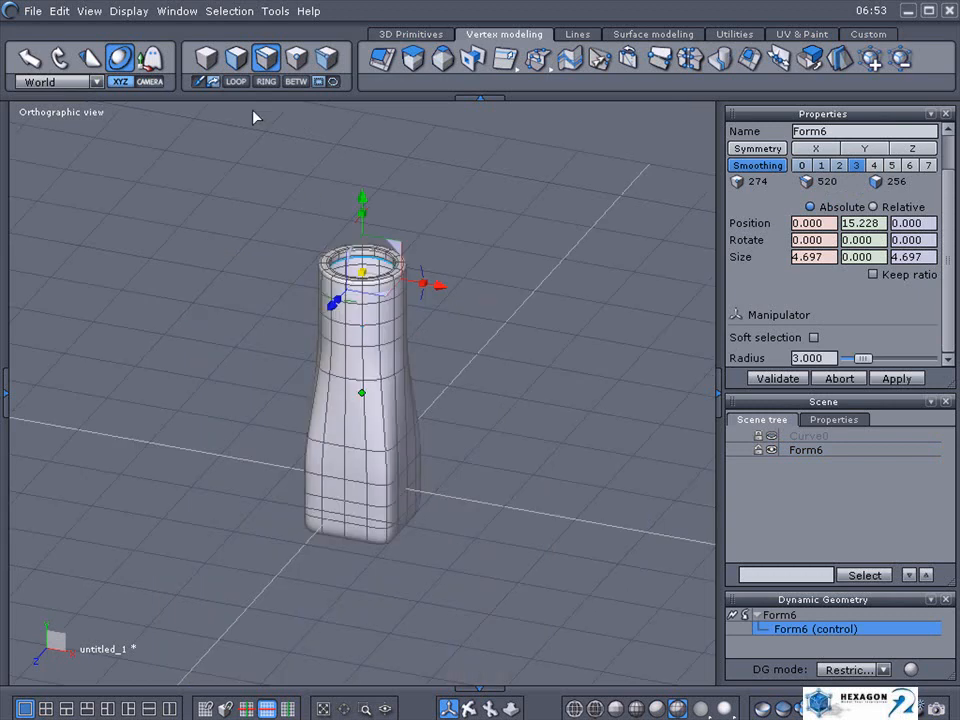
{"action": "left_click", "coordinate": [153, 67]}
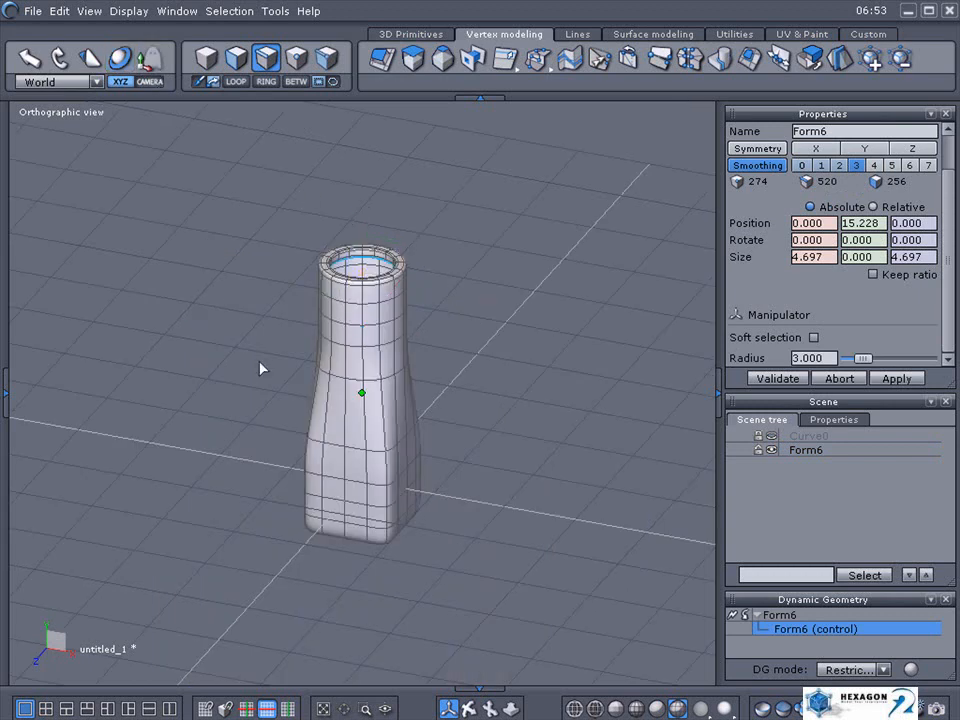
{"action": "middle_click_drag", "start_coordinate": [461, 634], "coordinate": [446, 531]}
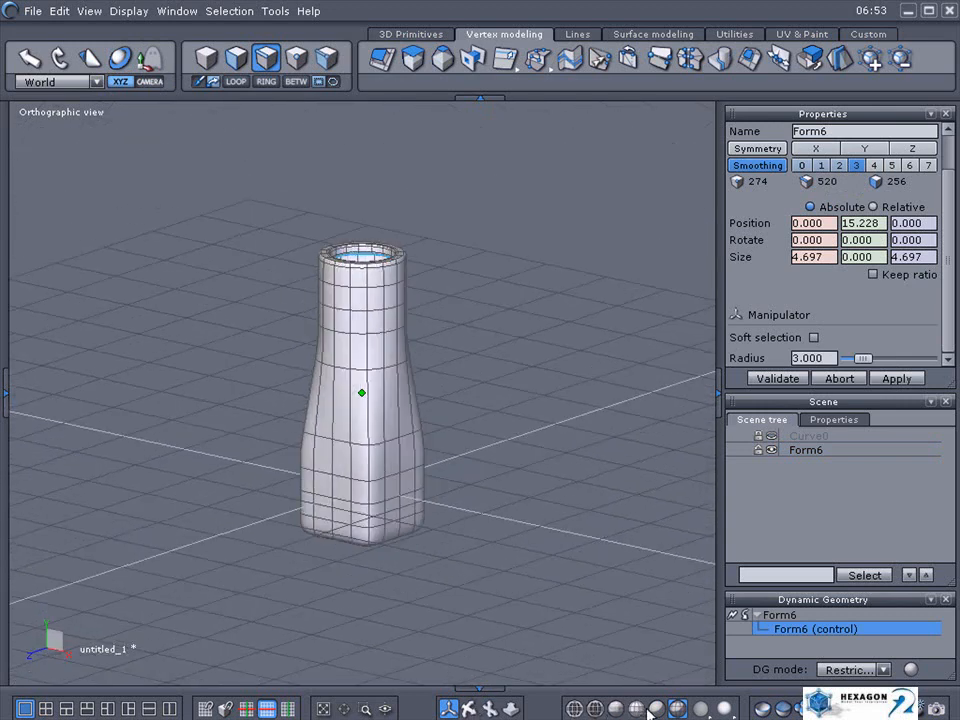
{"action": "left_click", "coordinate": [582, 573]}
{"action": "left_click", "coordinate": [582, 573]}
{"action": "left_click", "coordinate": [582, 573]}
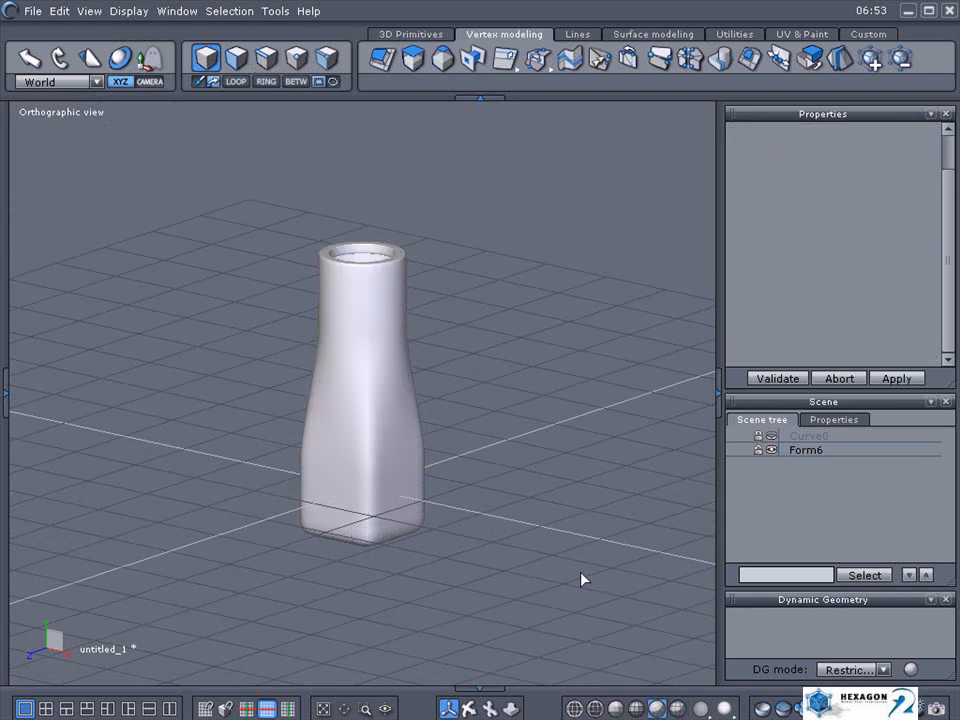
- Tessellate three additional horizontal edge loops around the tapered section between the bottle's neck and square base
{"action": "mouse_move", "coordinate": [470, 708]}
{"action": "left_mouse_down"}
{"action": "mouse_move", "coordinate": [345, 706]}
{"action": "mouse_move", "coordinate": [455, 715]}
{"action": "mouse_move", "coordinate": [390, 716]}
{"action": "mouse_move", "coordinate": [470, 710]}
{"action": "left_mouse_up"}
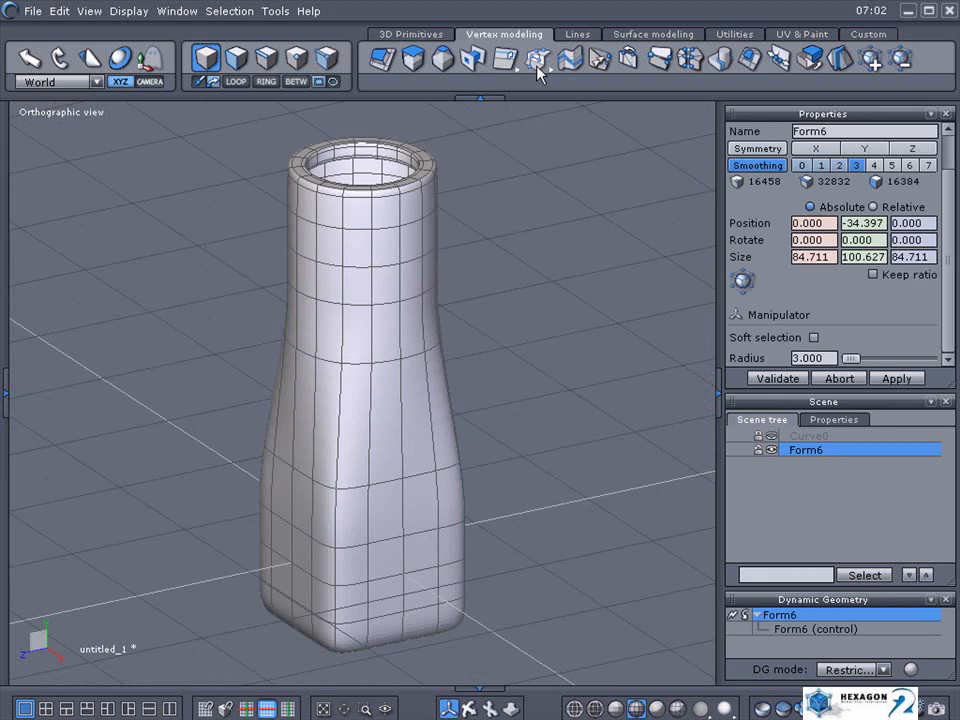
{"action": "mouse_move", "coordinate": [538, 68]}
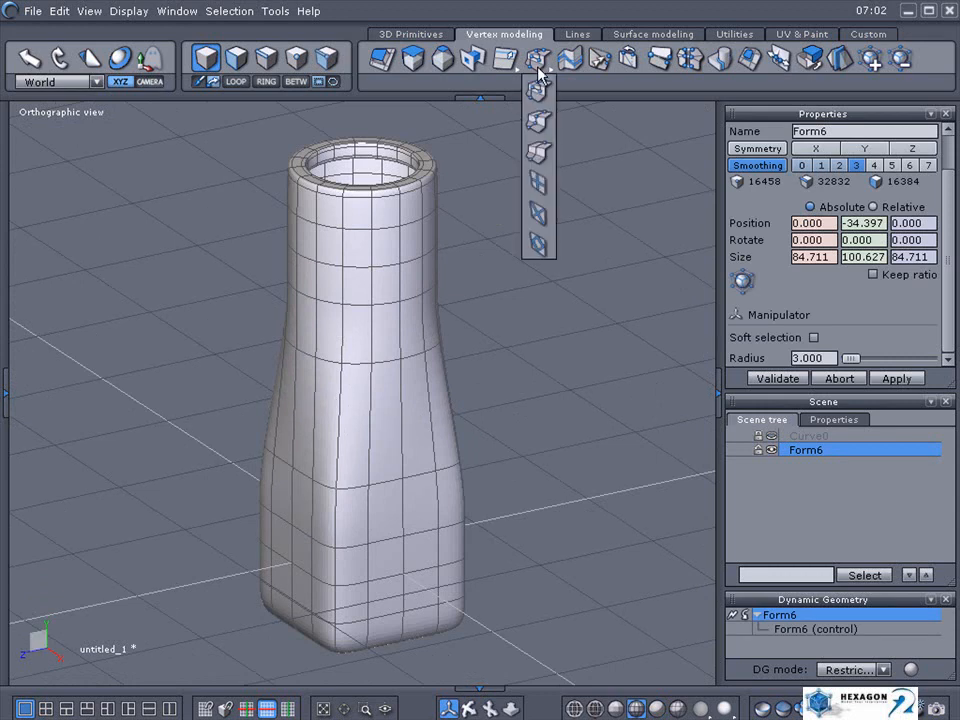
{"action": "left_click", "coordinate": [539, 152]}
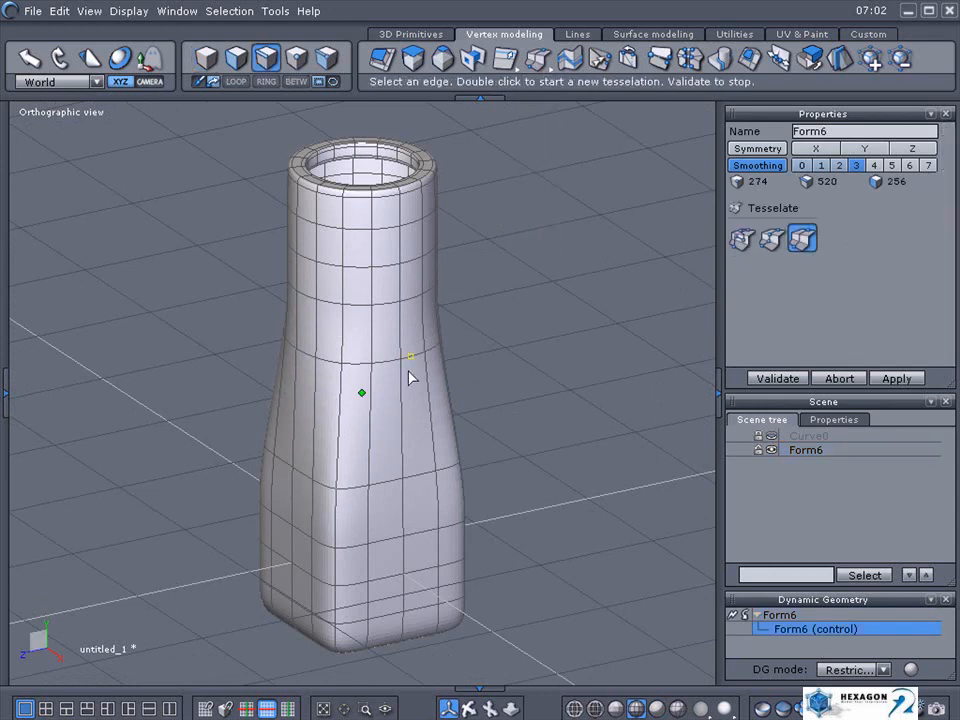
{"action": "left_click", "coordinate": [335, 488]}
{"action": "left_click", "coordinate": [340, 430]}
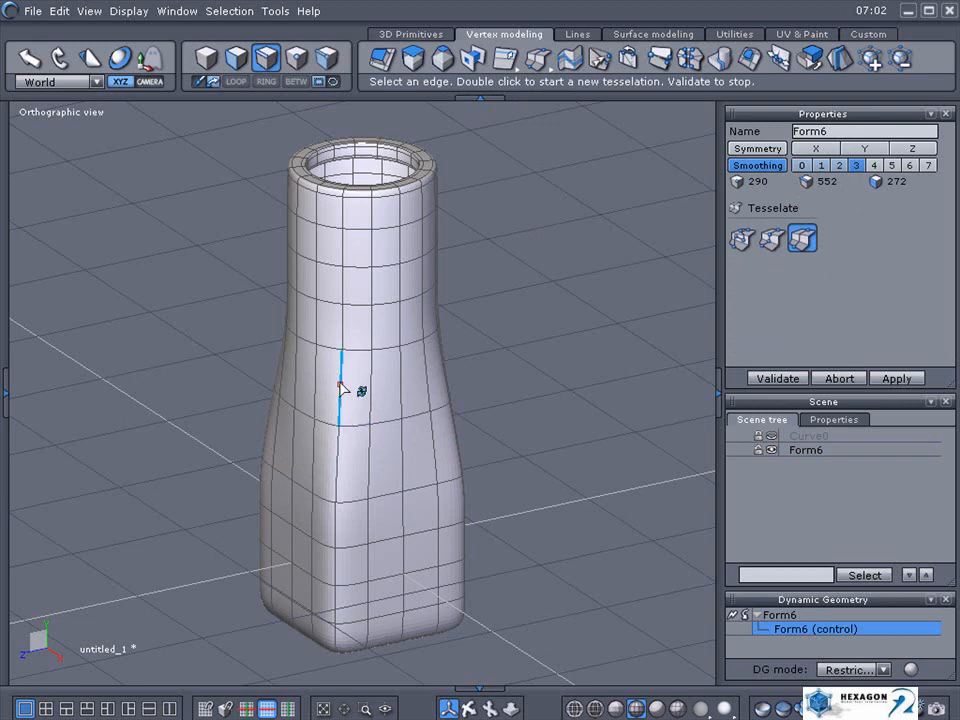
{"action": "left_click", "coordinate": [340, 388]}
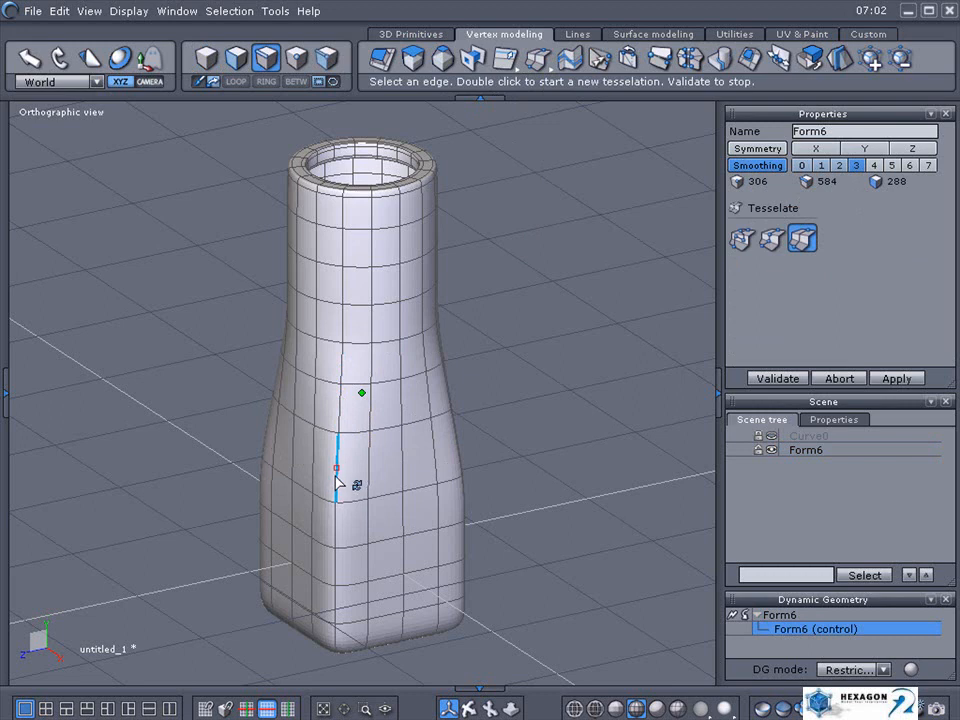
{"action": "left_click", "coordinate": [757, 380]}
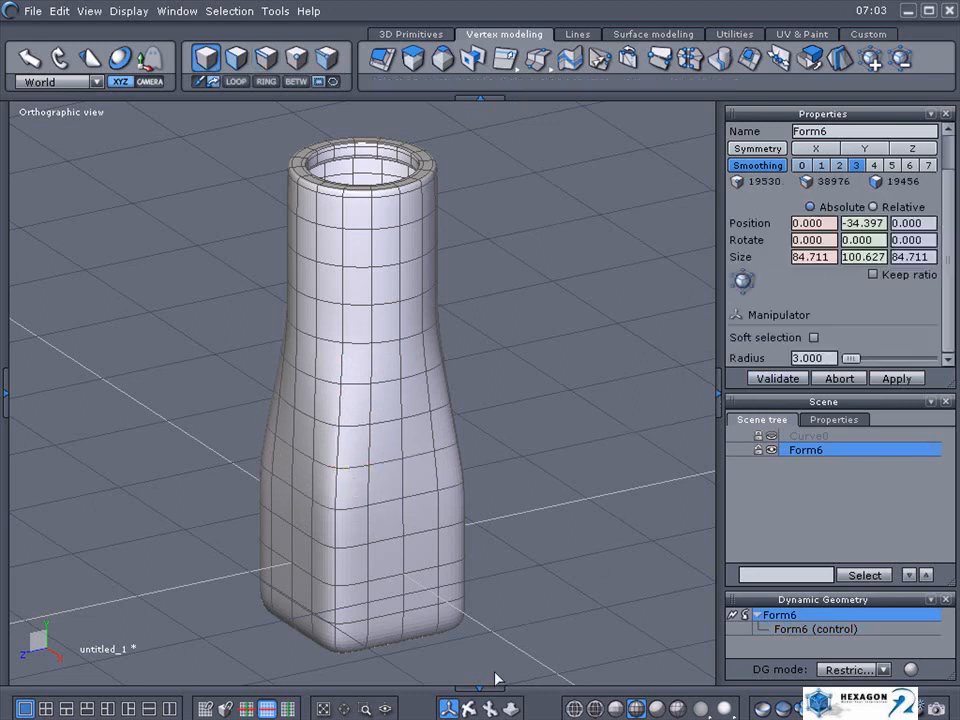
- Deselect the refined bottle and inspect its tapered surface in shaded display without wireframe
{"action": "middle_click_drag", "start_coordinate": [540, 450], "coordinate": [585, 420]}
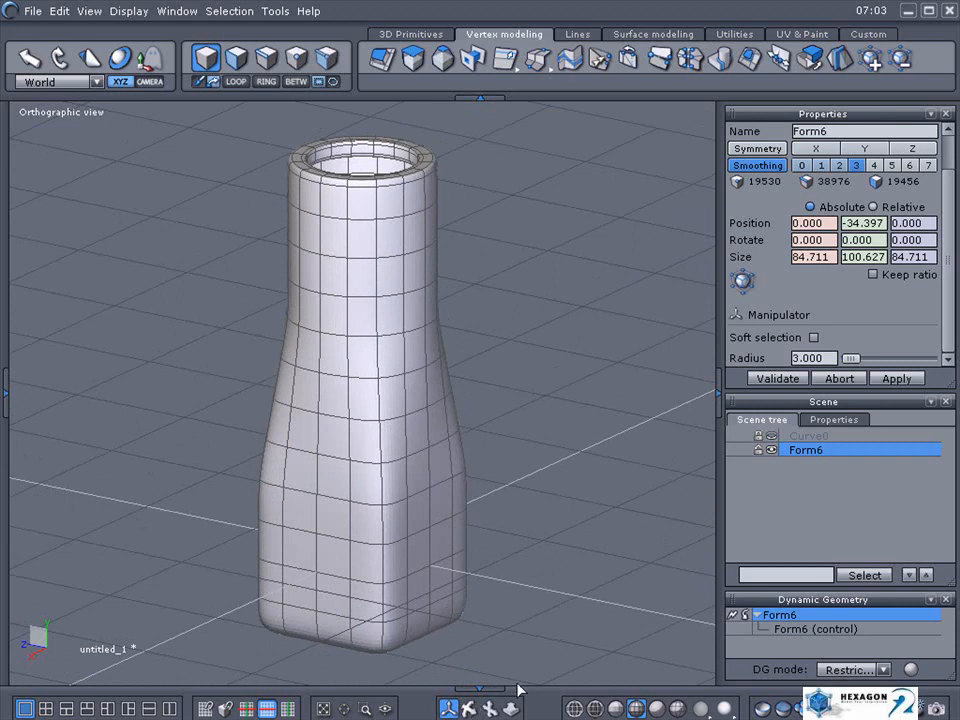
{"action": "left_click", "coordinate": [655, 705]}
{"action": "left_click", "coordinate": [632, 607]}
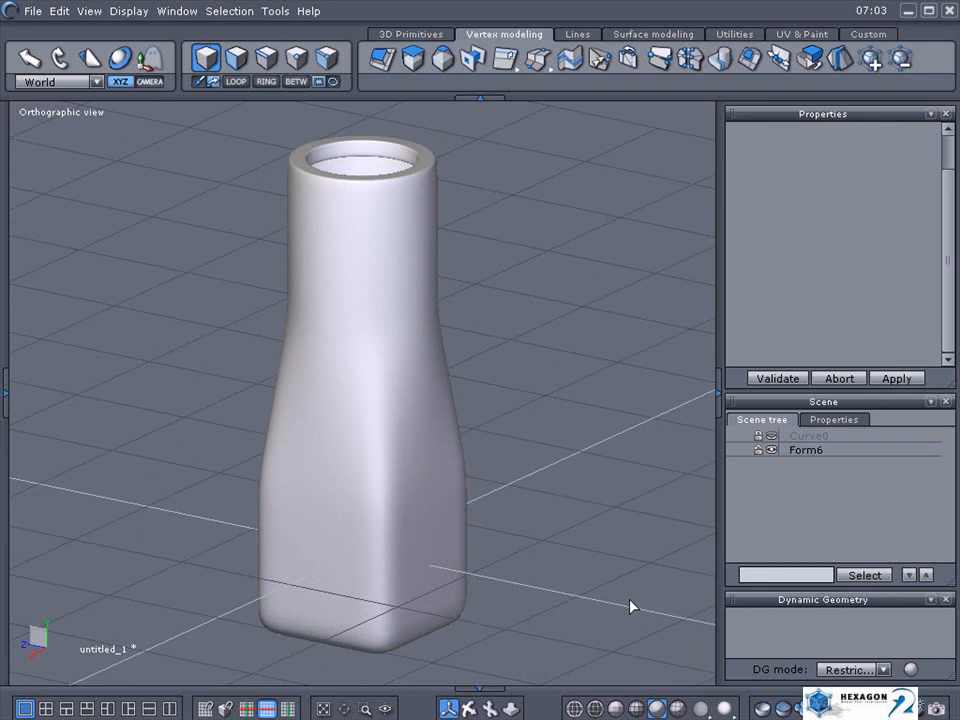